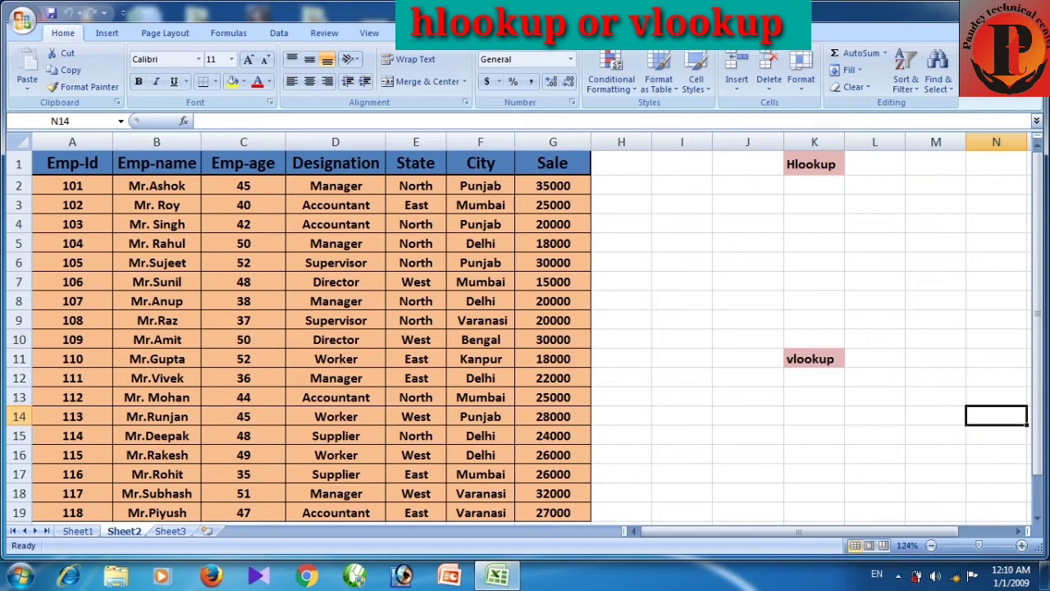
# - Enter =HLOOKUP(D1,A1:G19,8,0) in cell I3 to return the row 8 value under the Designation header
pyautogui.click(681, 205)
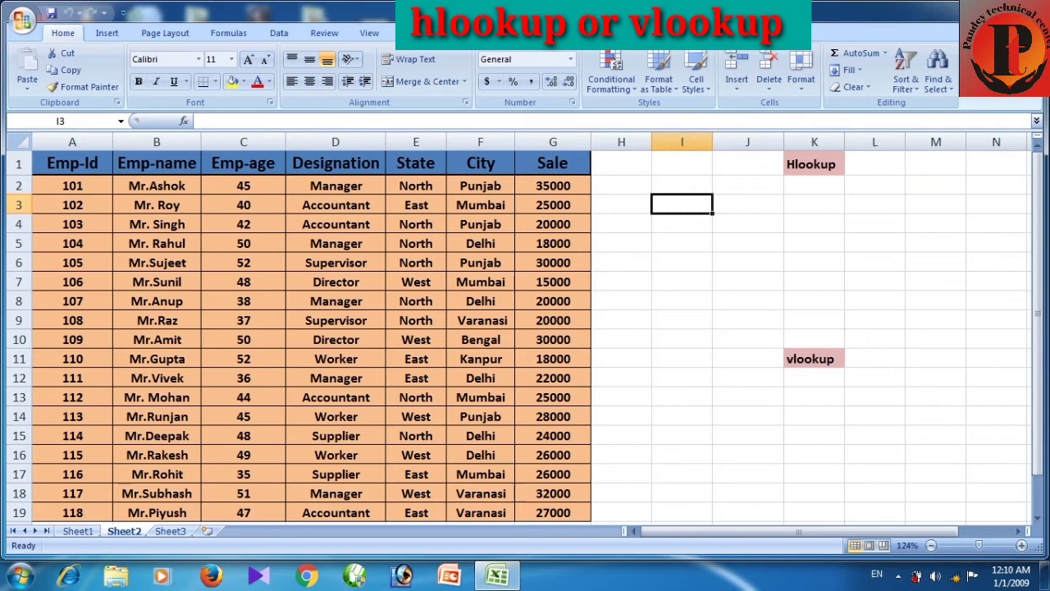
pyautogui.write('=hl')
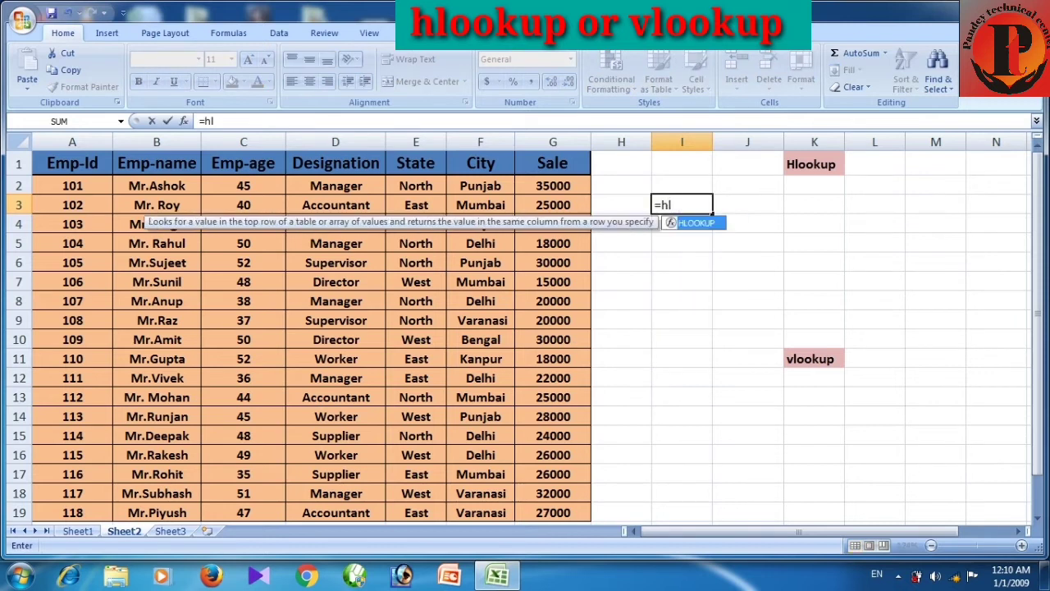
pyautogui.write('oo')
pyautogui.press('Tab')
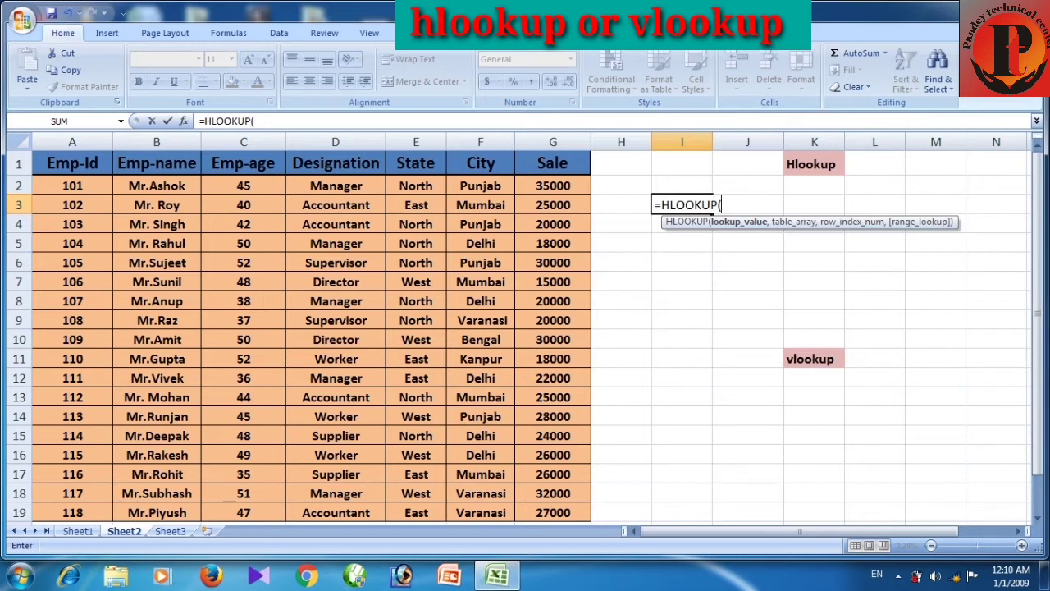
pyautogui.click(335, 163)
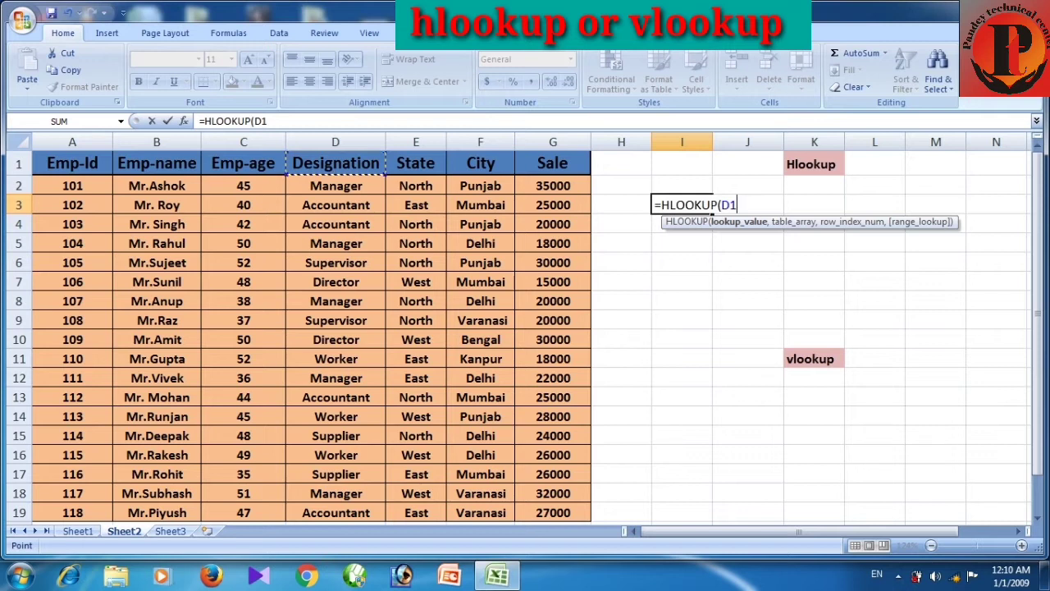
pyautogui.write(',')
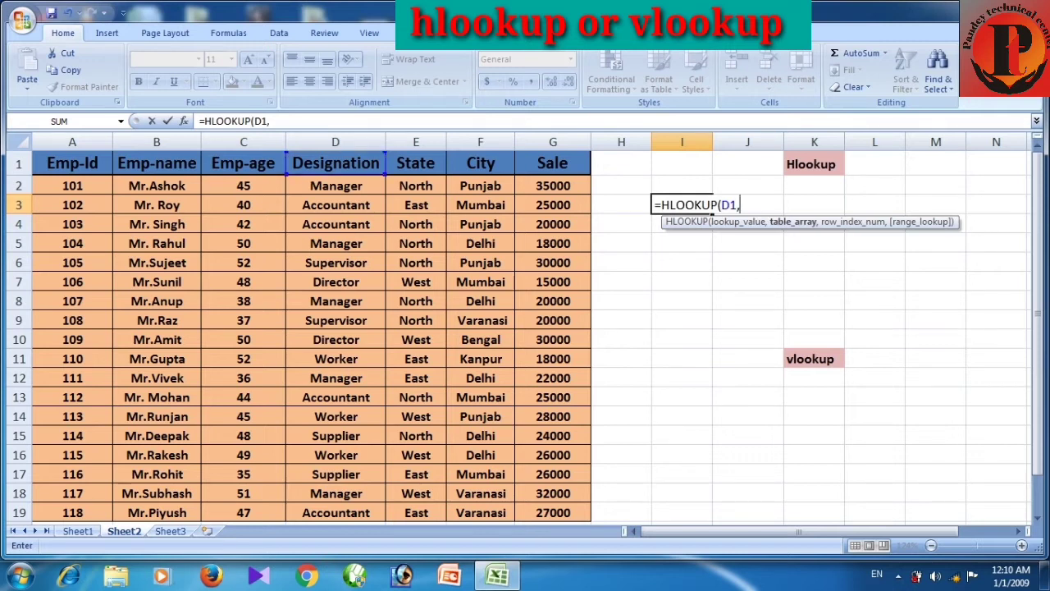
pyautogui.moveTo(72, 163); pyautogui.dragTo(588, 515)
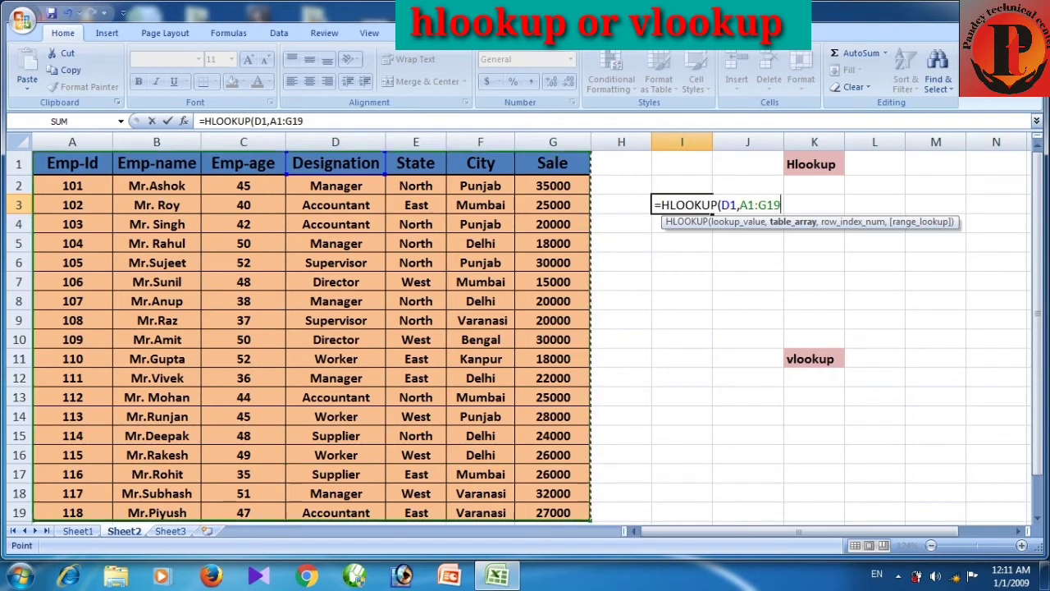
pyautogui.write(',')
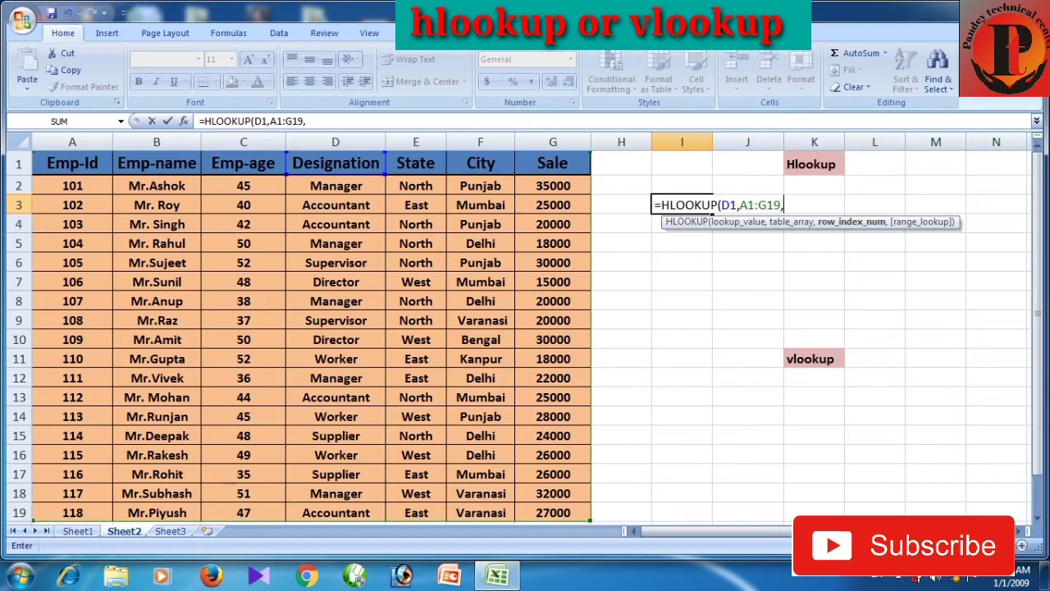
pyautogui.write('8,')
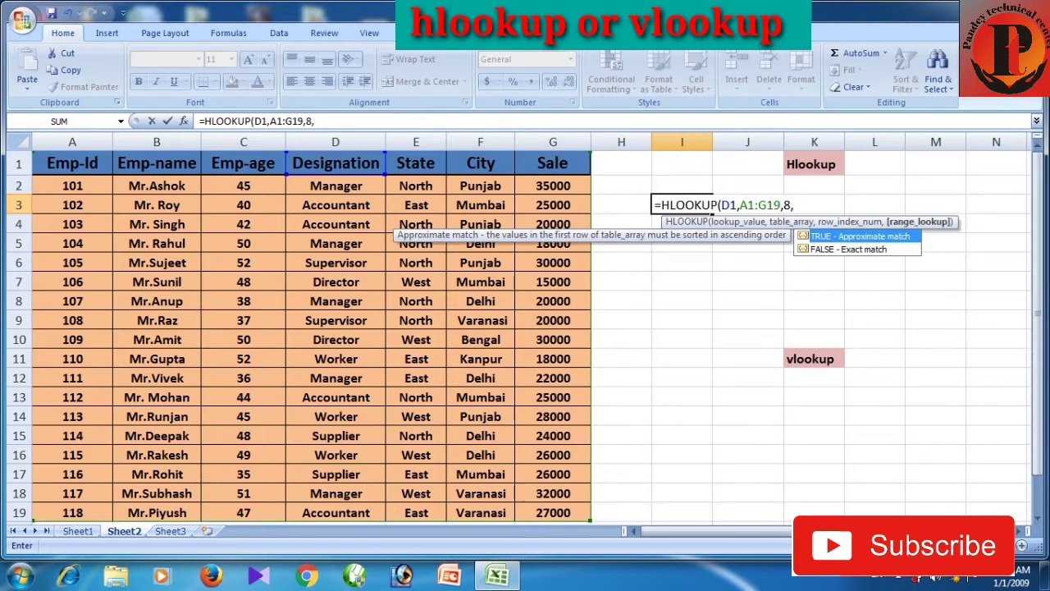
pyautogui.write('0)')
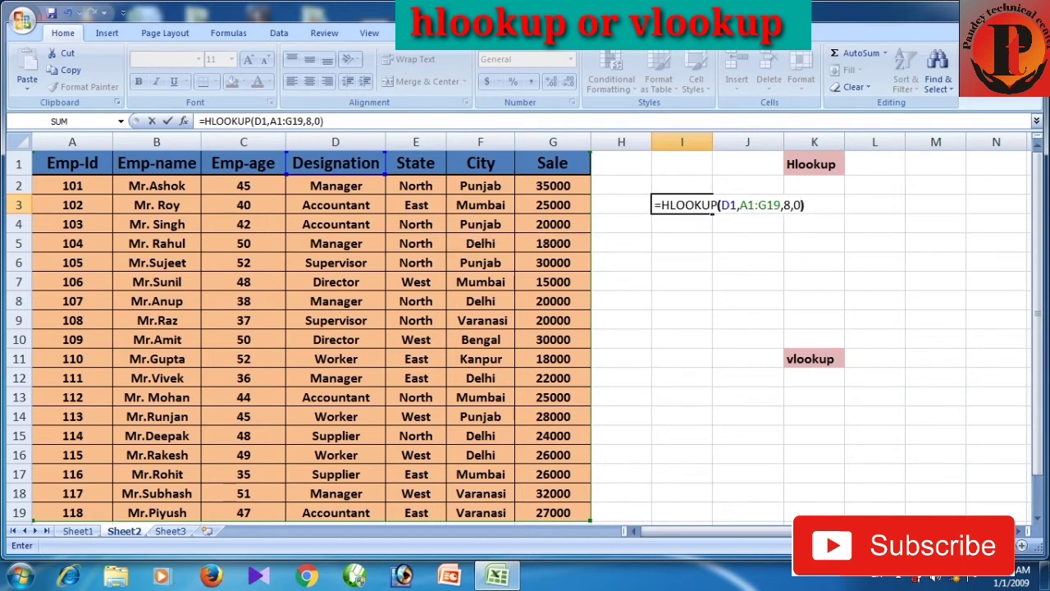
pyautogui.hotkey('ctrl', 'Return')
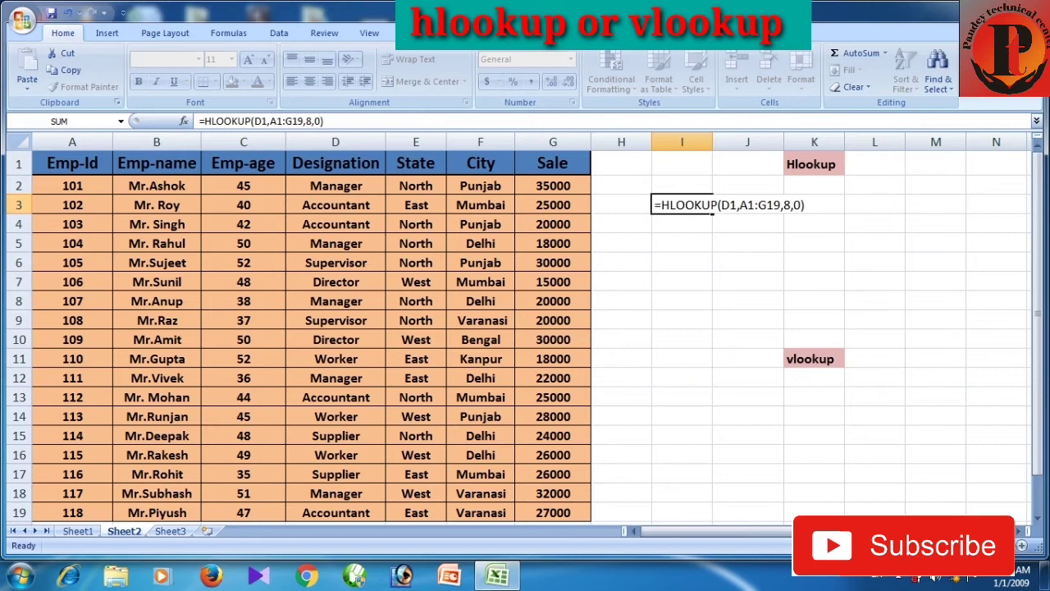
pyautogui.press('Return')
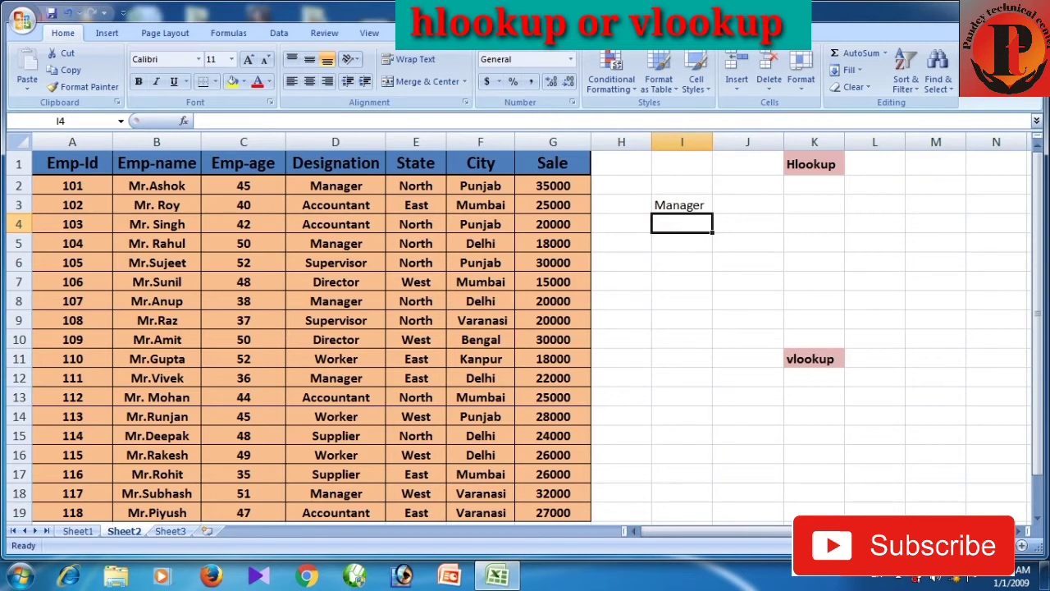
pyautogui.click(748, 224)
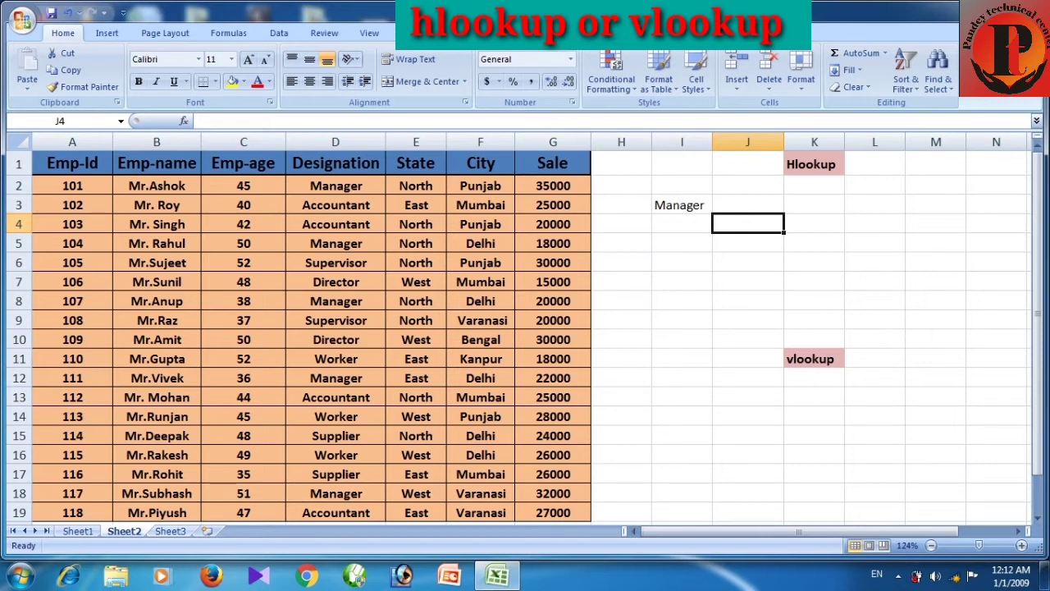
pyautogui.write('=h')
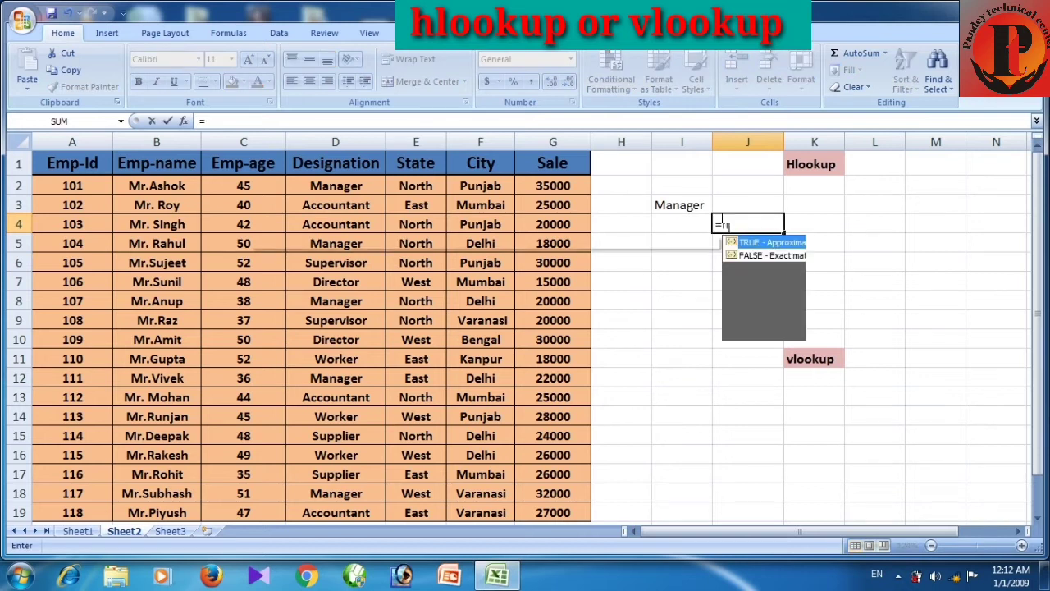
pyautogui.write('loo')
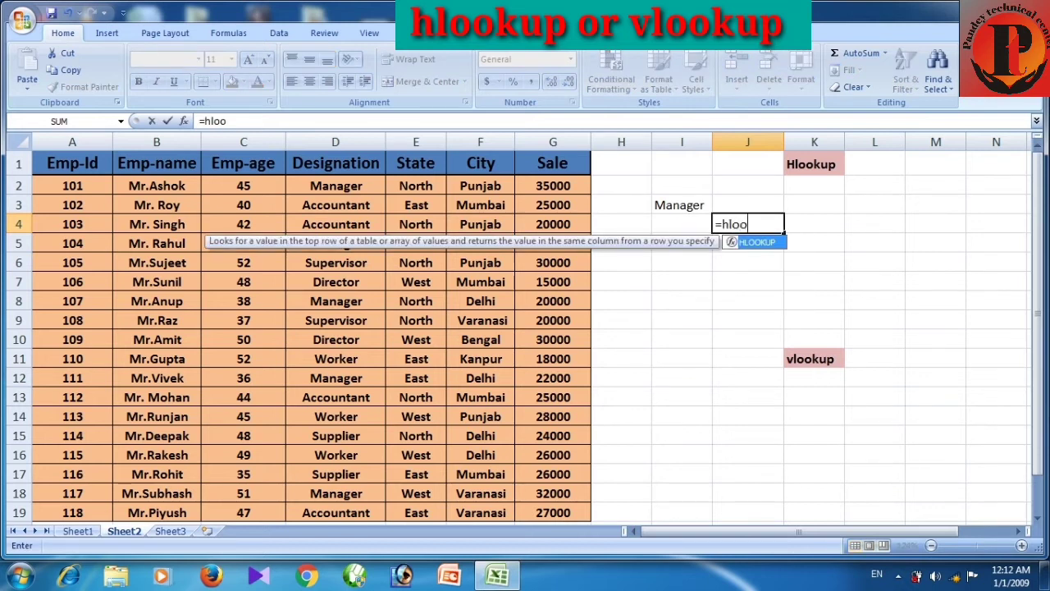
pyautogui.press('Tab')
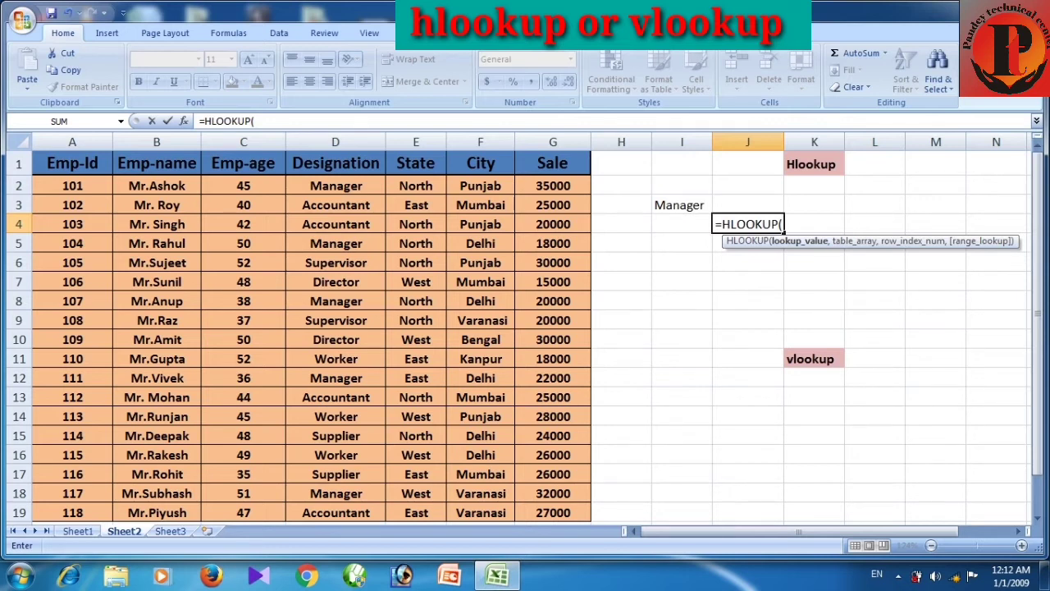
pyautogui.press('BackSpace')
pyautogui.press('BackSpace')
pyautogui.press('BackSpace')
pyautogui.press('BackSpace')
pyautogui.press('BackSpace')
pyautogui.press('BackSpace')
pyautogui.press('BackSpace')
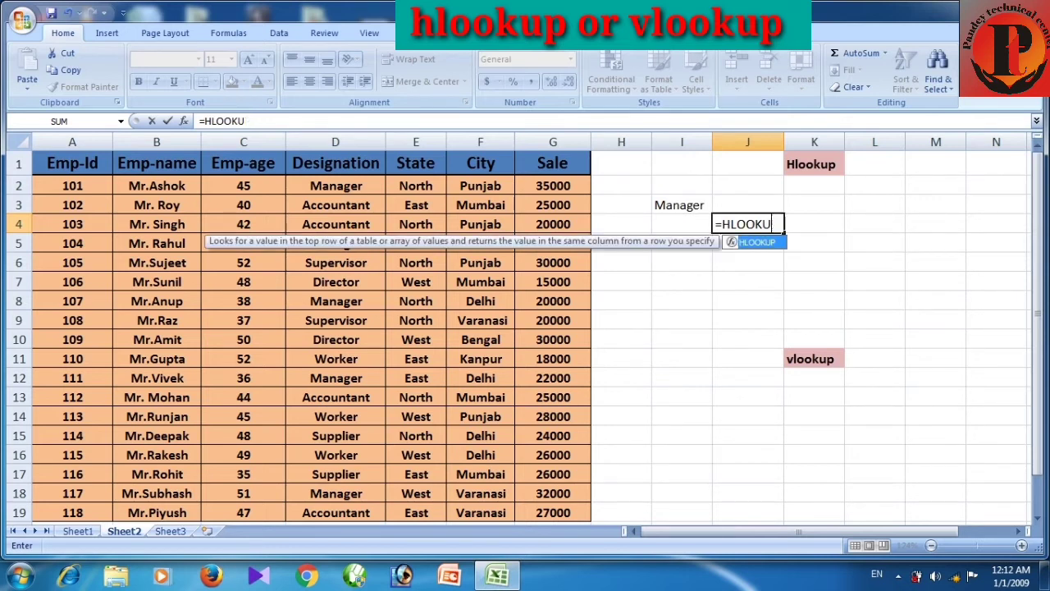
pyautogui.press('Escape')
# - Enter the label Emp-name in cell I4 and widen column I slightly to fit it
pyautogui.press('Left')
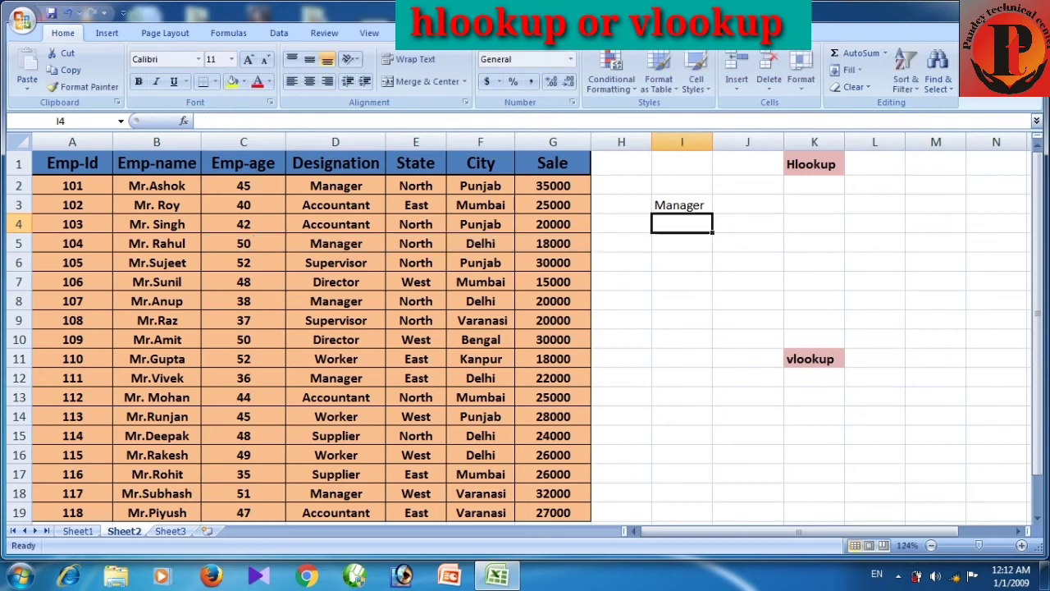
pyautogui.press('BackSpace')
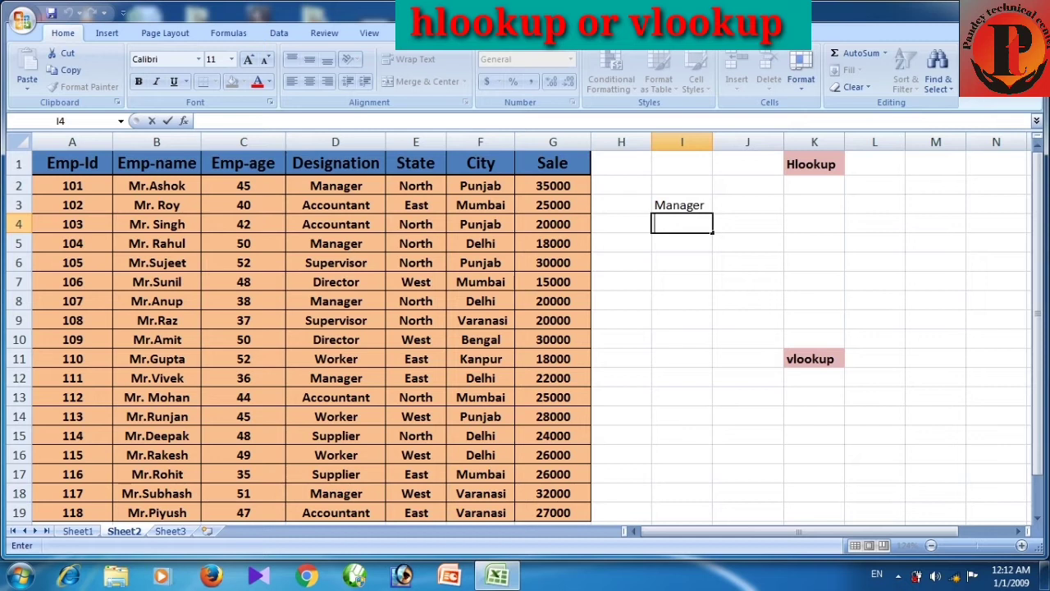
pyautogui.write('Emp-name')
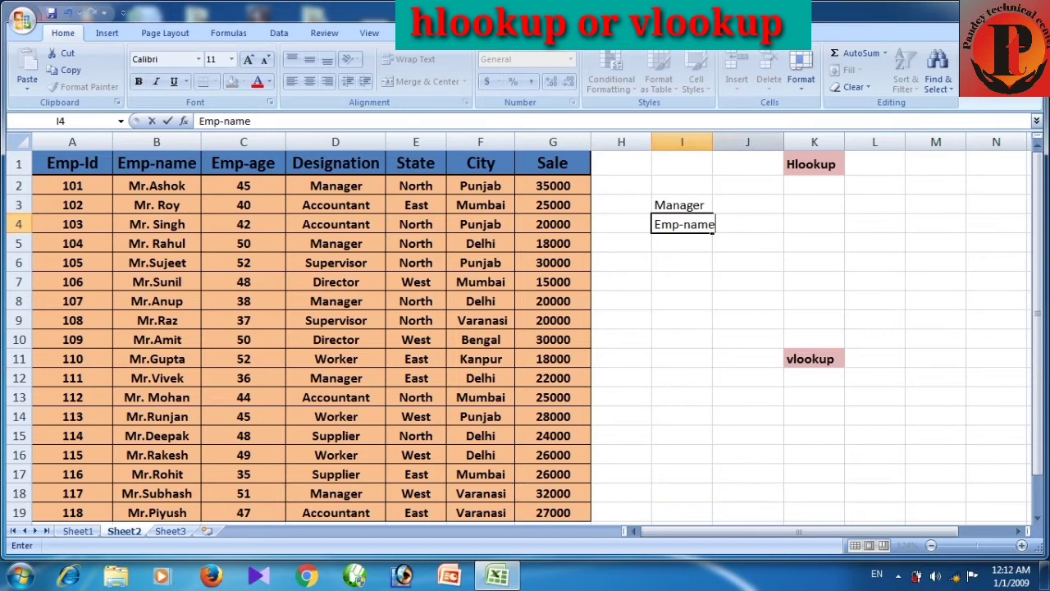
pyautogui.click(748, 142)
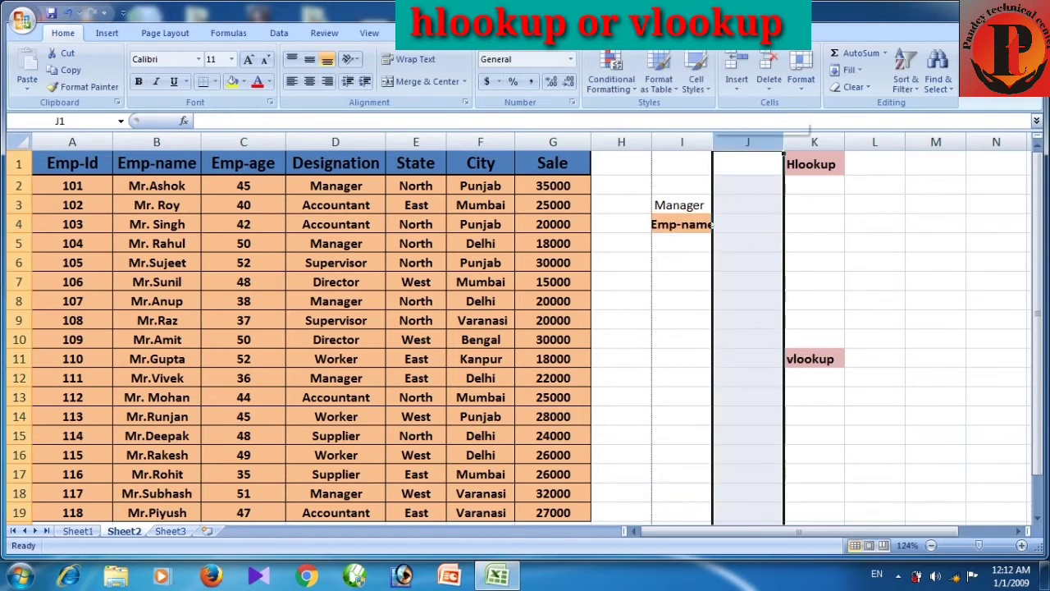
pyautogui.moveTo(712, 142); pyautogui.dragTo(718, 142)
# - Enter =HLOOKUP(I4,A1:G19,8,0) in cell J4 to return the row 8 value for the header named in I4
pyautogui.click(754, 224)
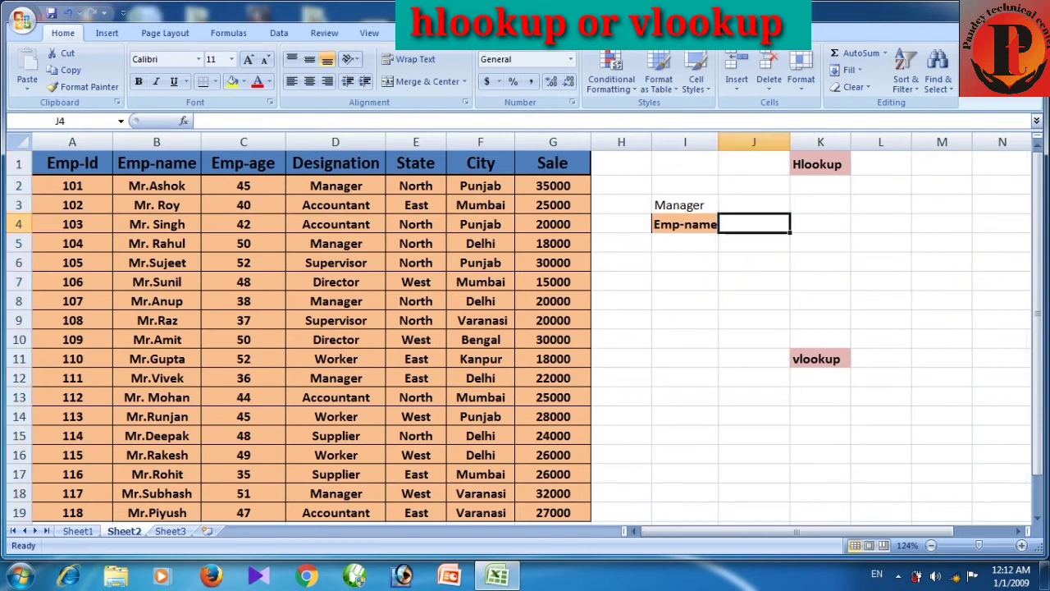
pyautogui.write('=hloo')
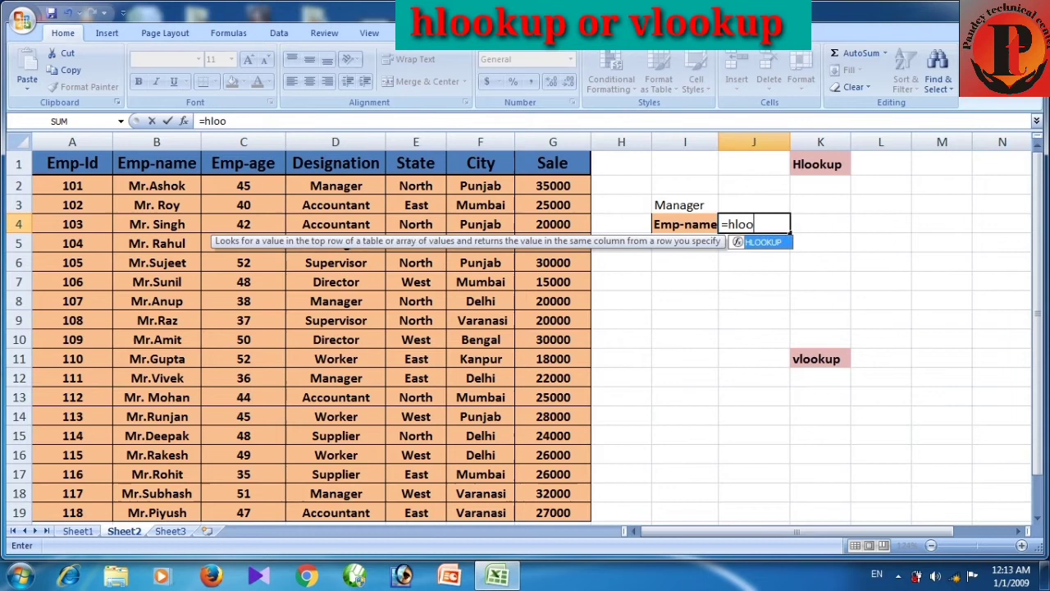
pyautogui.press('Return')
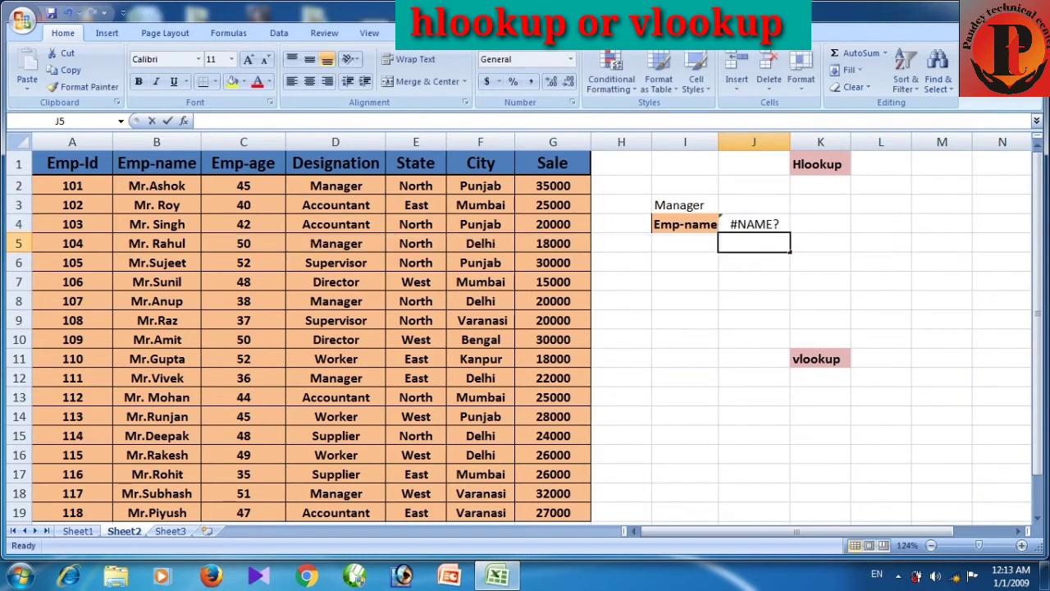
pyautogui.press('Up')
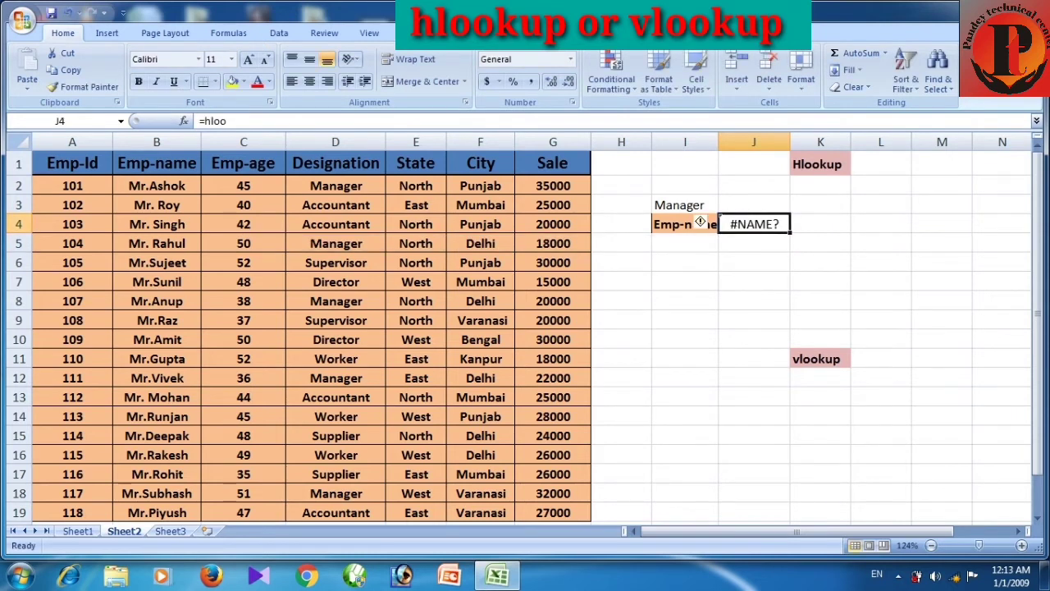
pyautogui.press('F2')
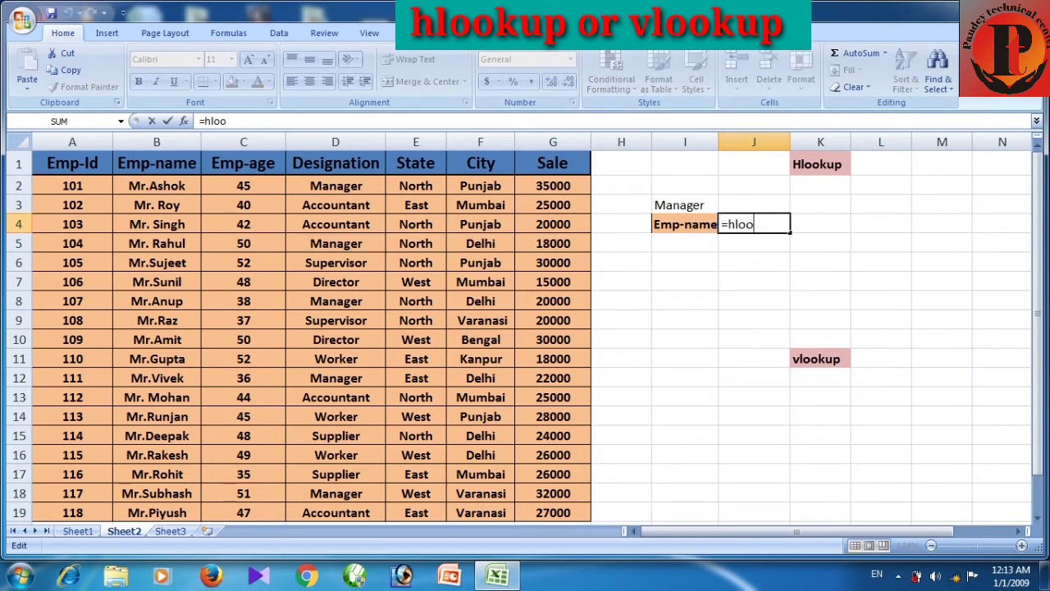
pyautogui.write('k')
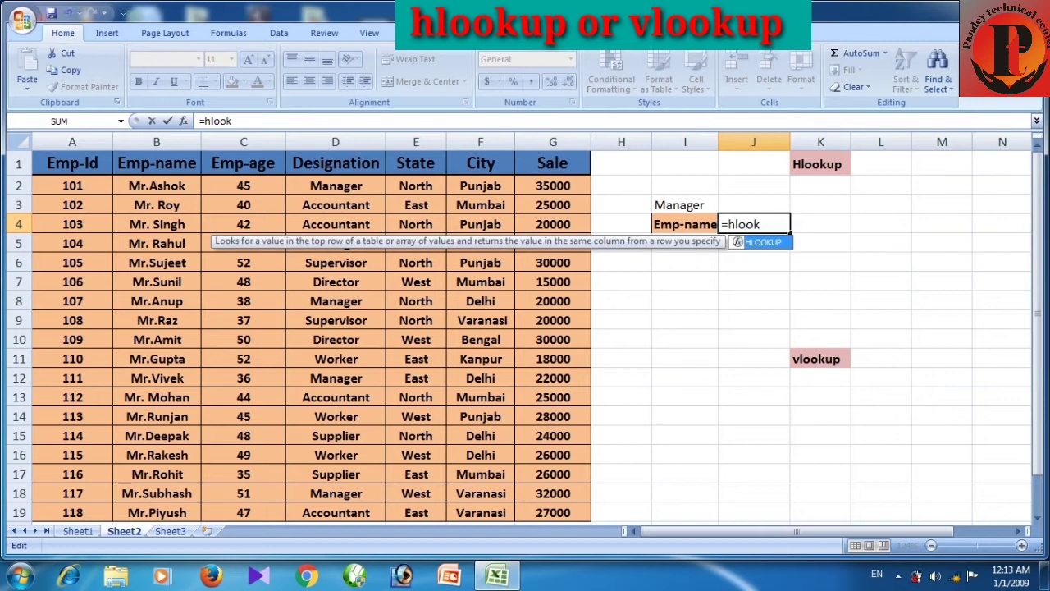
pyautogui.press('Tab')
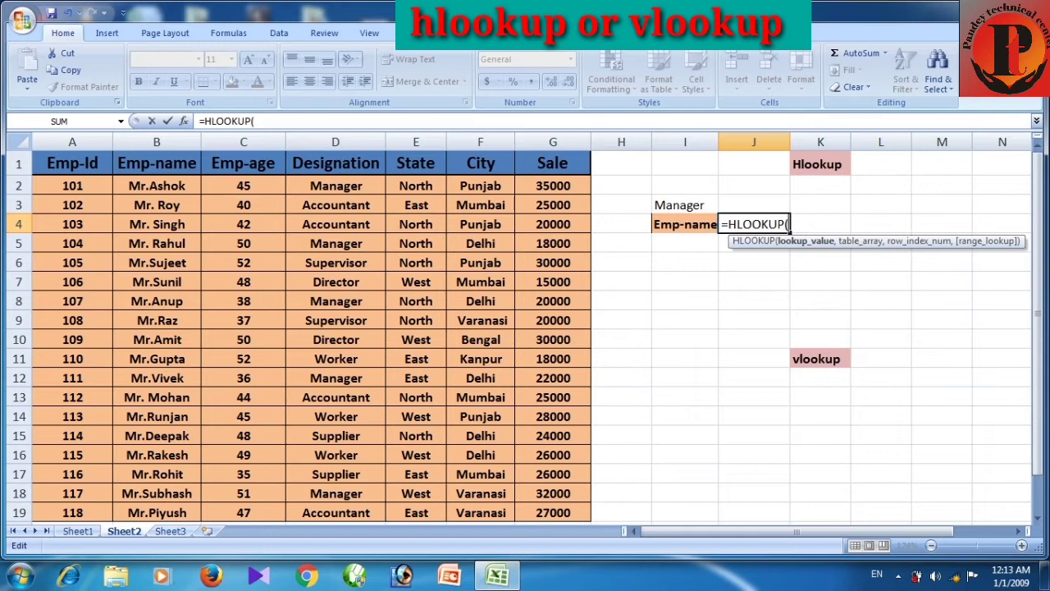
pyautogui.click(685, 224)
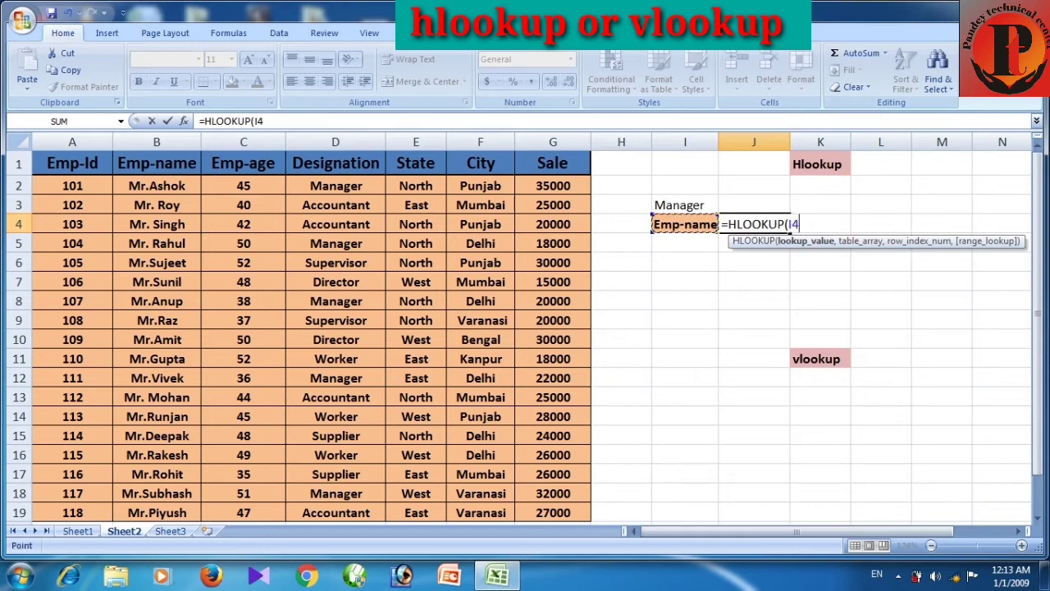
pyautogui.write(',')
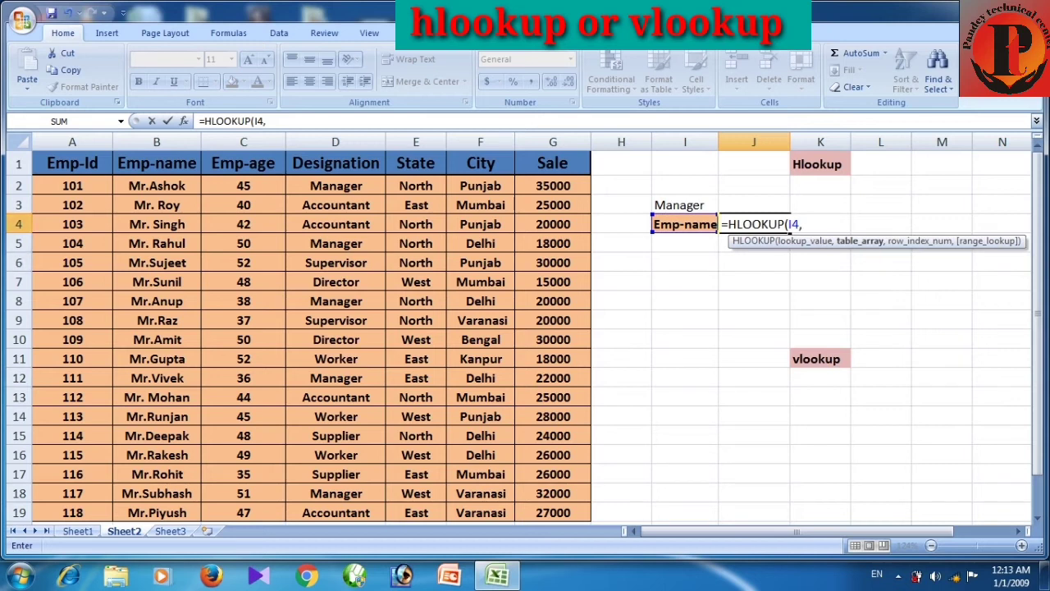
pyautogui.moveTo(72, 164); pyautogui.dragTo(586, 517)
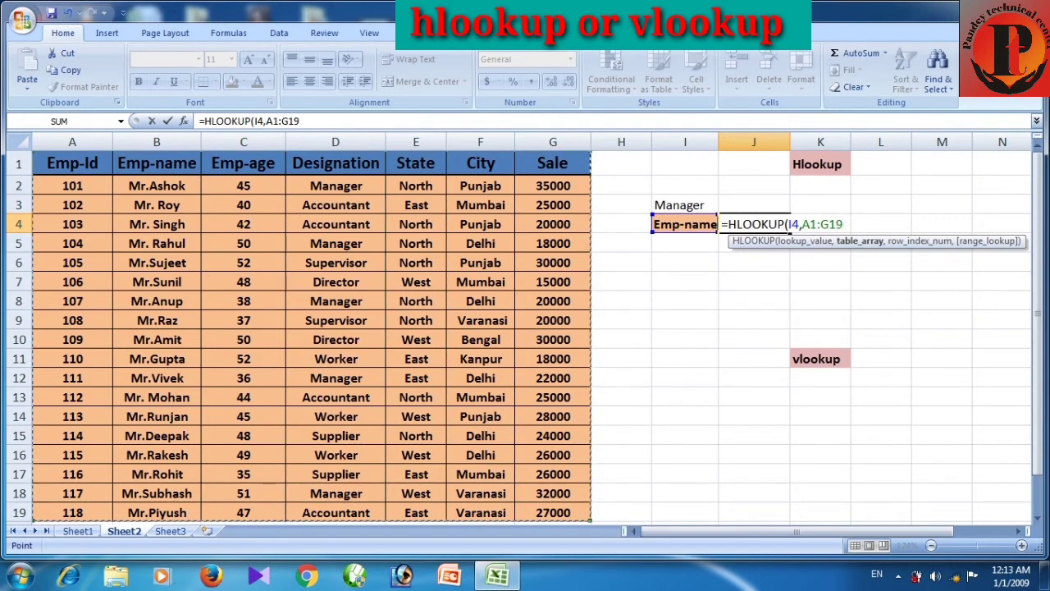
pyautogui.write(',')
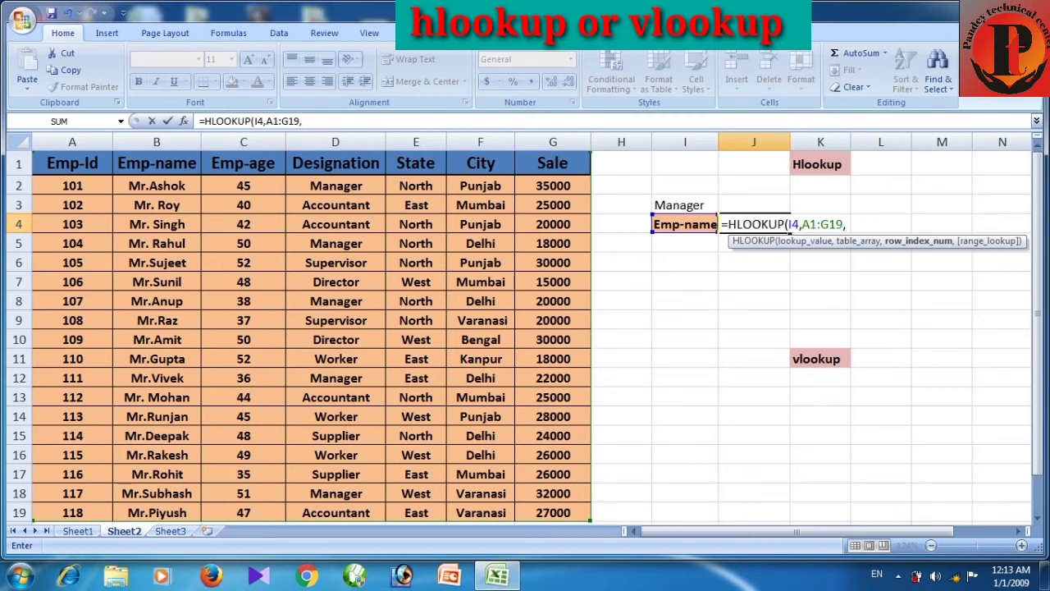
pyautogui.write('8,')
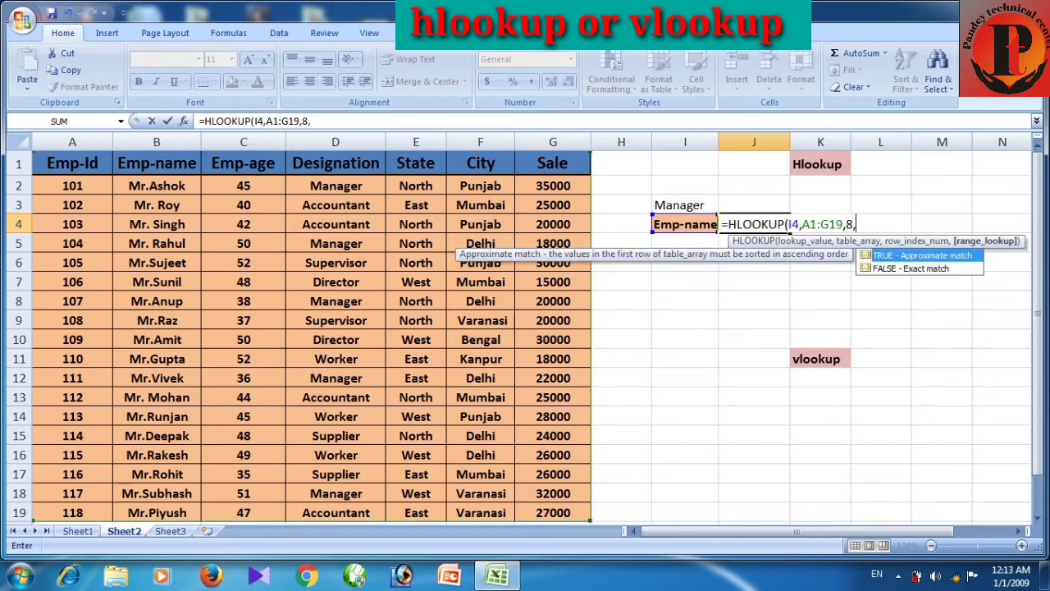
pyautogui.write('0)')
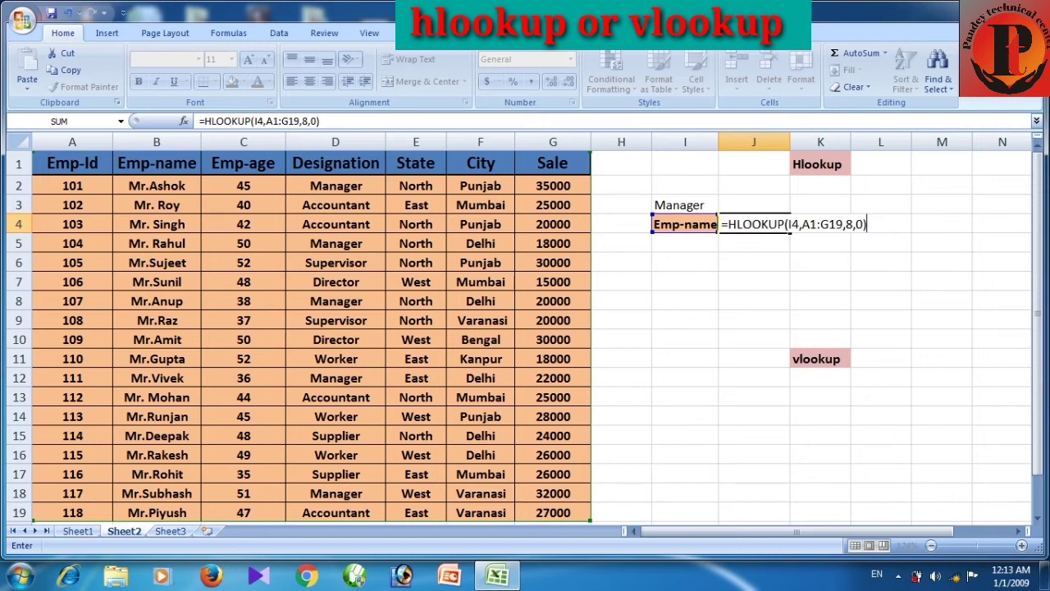
pyautogui.press('Return')
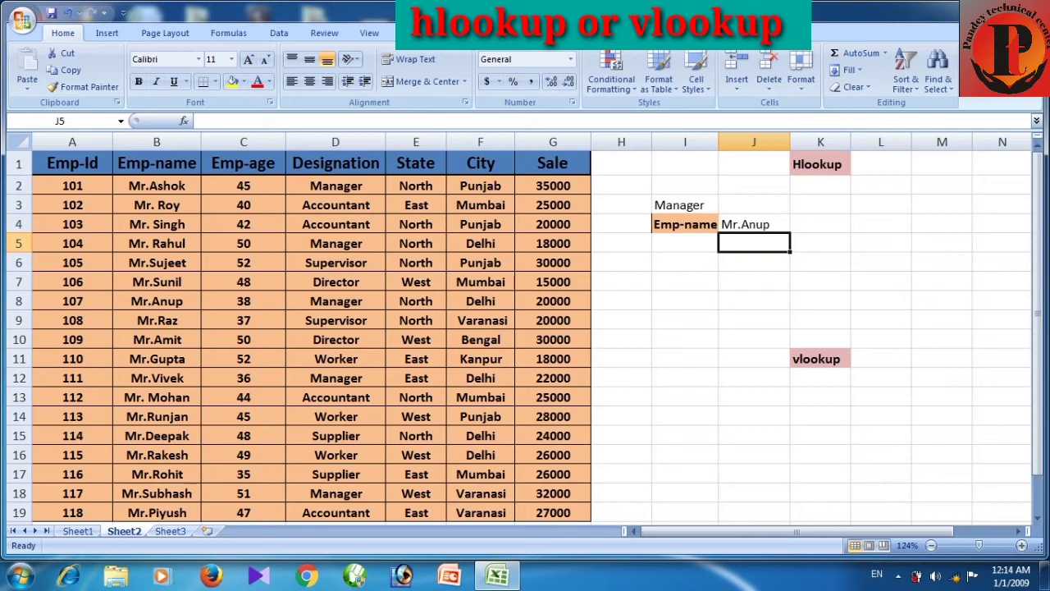
pyautogui.click(685, 224)
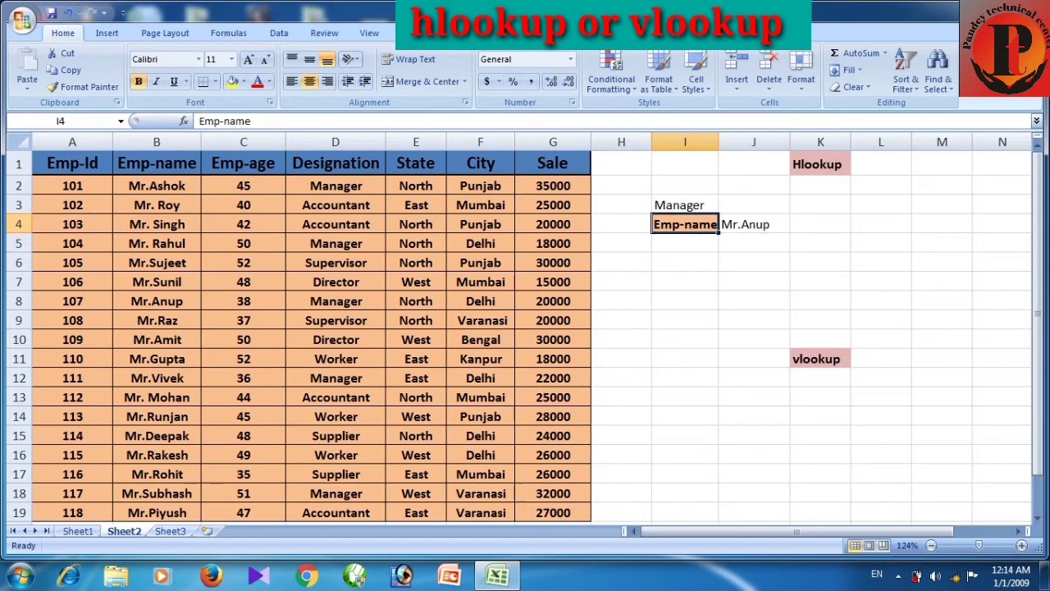
# - Replace the lookup header in cell I4 with Emp-age so the adjacent HLOOKUP returns a value from that column
pyautogui.press('F2')
pyautogui.press('BackSpace')
pyautogui.press('BackSpace')
pyautogui.press('BackSpace')
pyautogui.press('BackSpace')
pyautogui.press('BackSpace')
pyautogui.press('BackSpace')
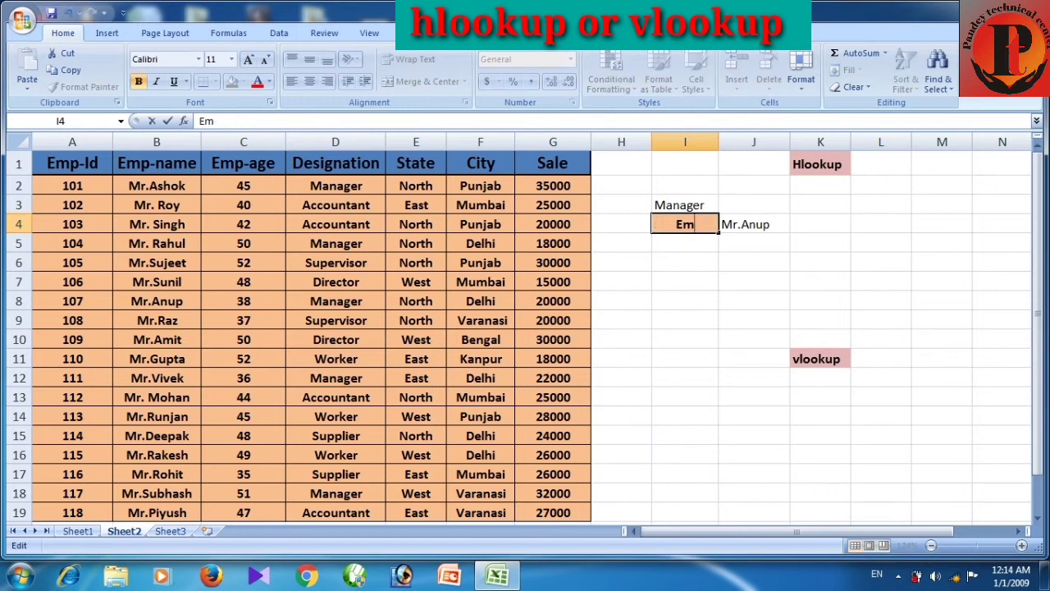
pyautogui.press('BackSpace')
pyautogui.press('BackSpace')
pyautogui.write('Emp-age')
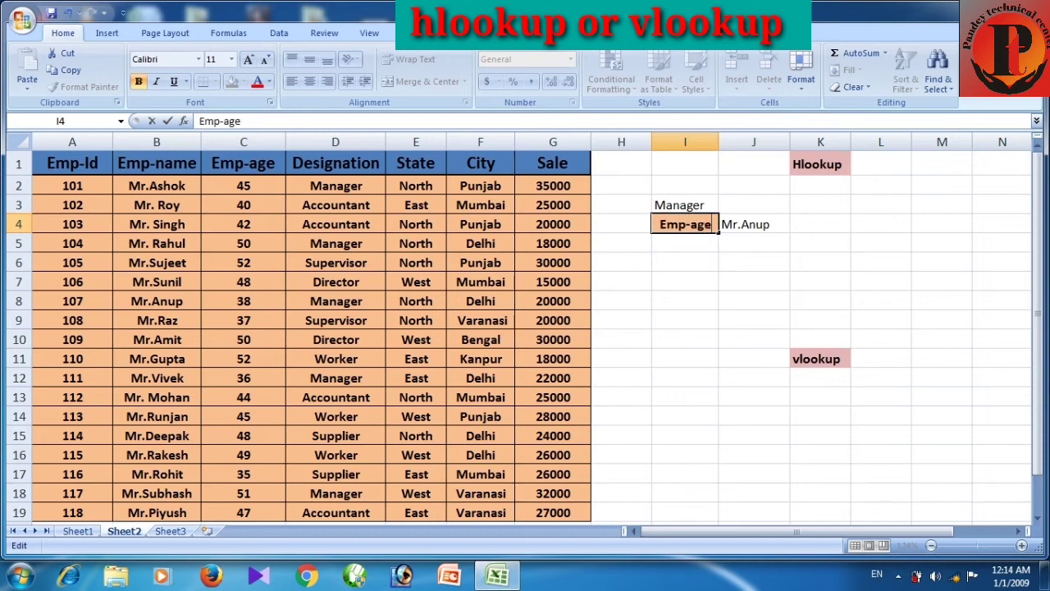
pyautogui.click(685, 281)
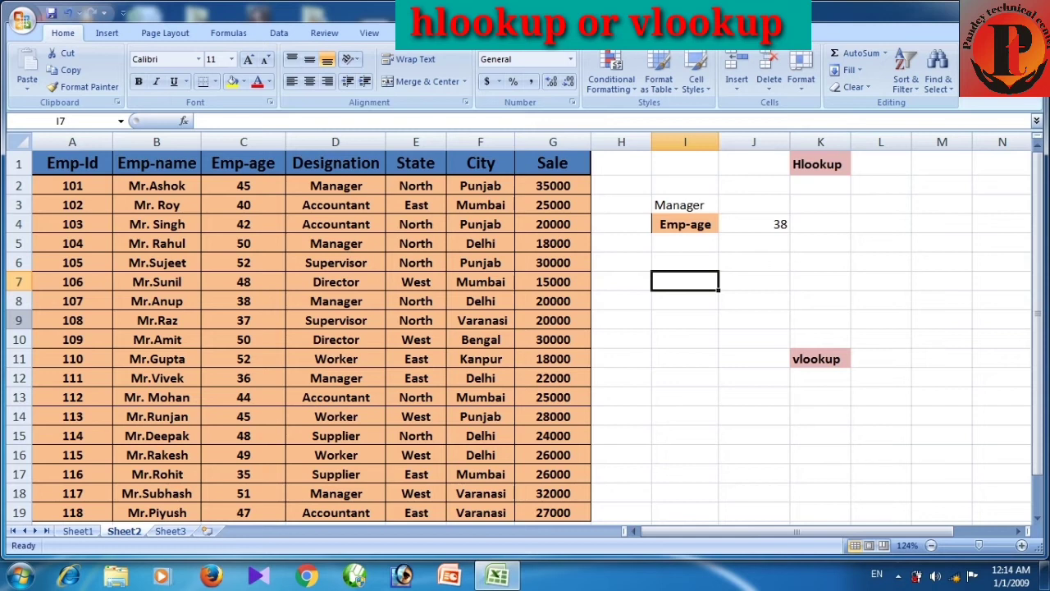
# - Replace the lookup header in cell I4 with designation to look up that column instead
pyautogui.click(686, 224)
pyautogui.press('F2')
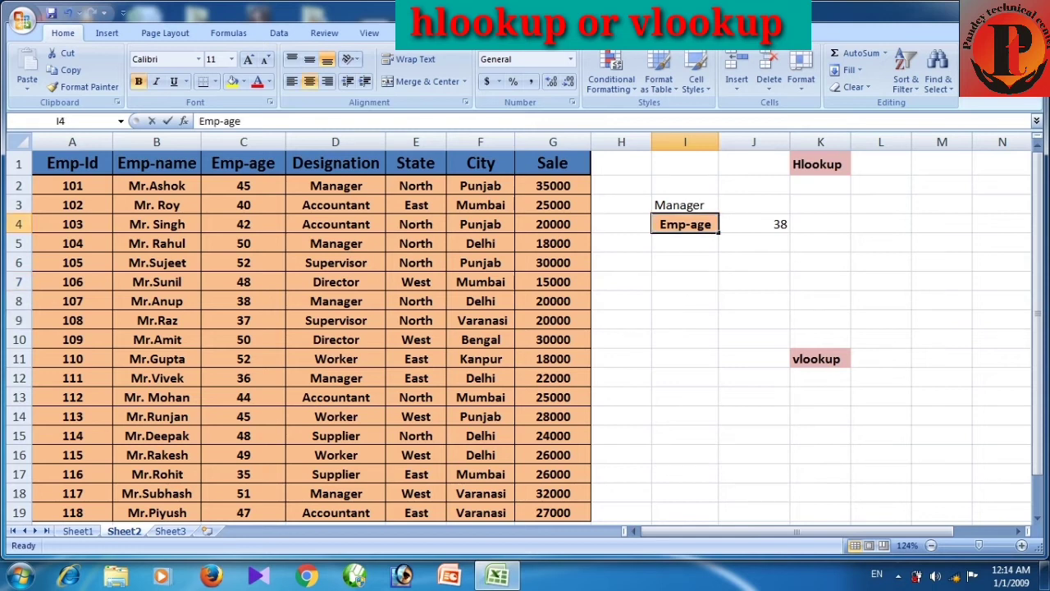
pyautogui.press('BackSpace')
pyautogui.press('BackSpace')
pyautogui.press('BackSpace')
pyautogui.press('BackSpace')
pyautogui.press('BackSpace')
pyautogui.press('BackSpace')
pyautogui.press('BackSpace')
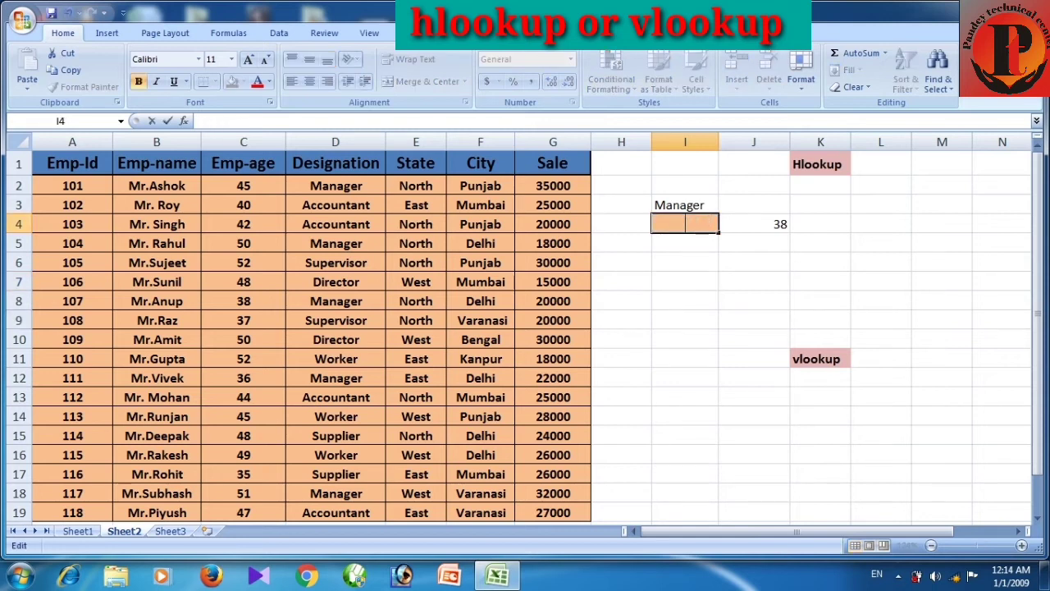
pyautogui.write('designation')
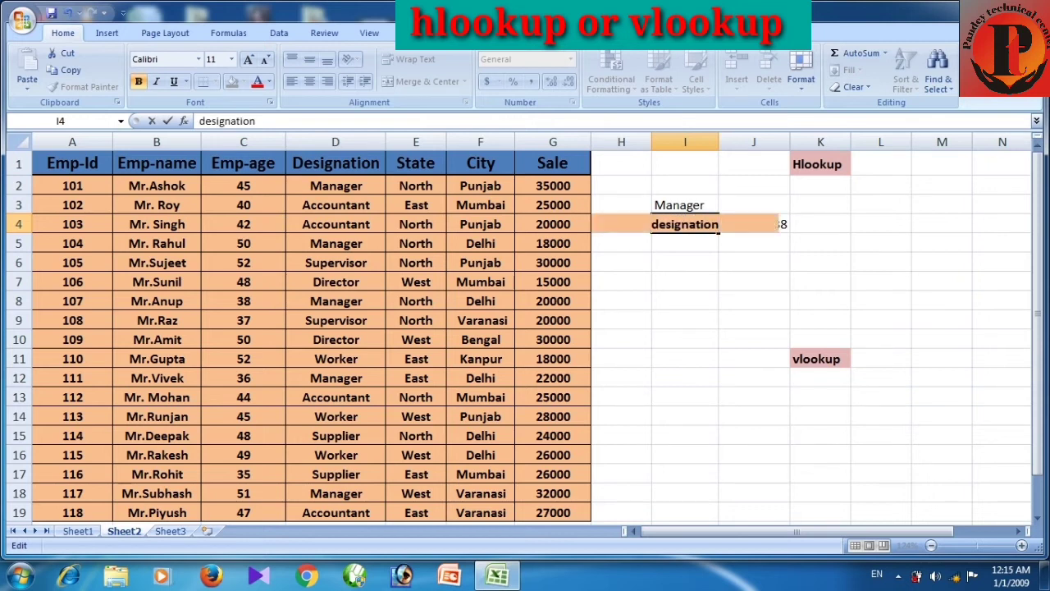
pyautogui.click(754, 301)
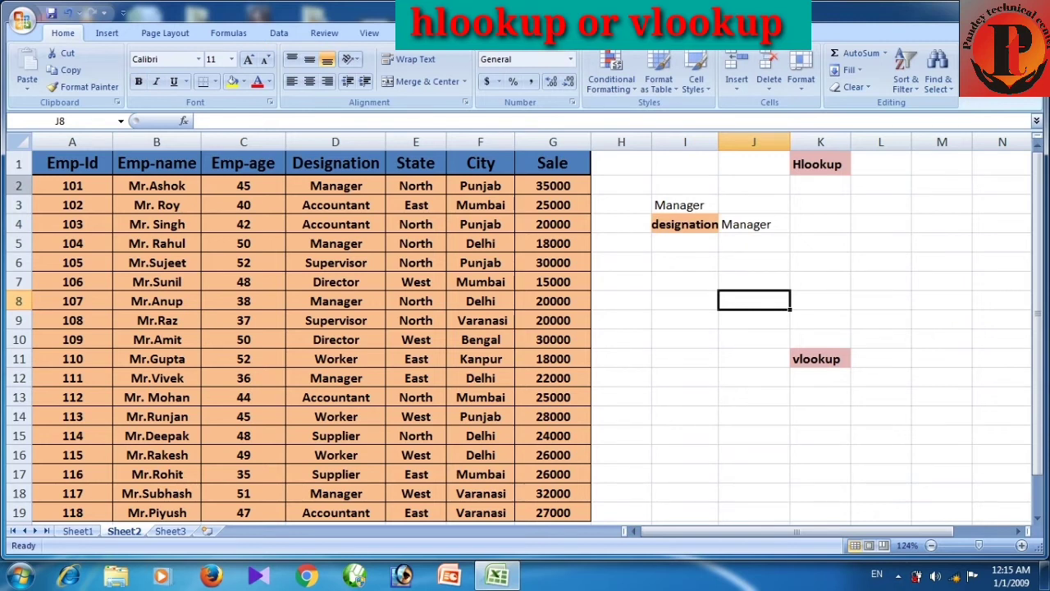
# - Replace the lookup header in cell I4 with sale to look up the Sale column
pyautogui.click(685, 224)
pyautogui.press('F2')
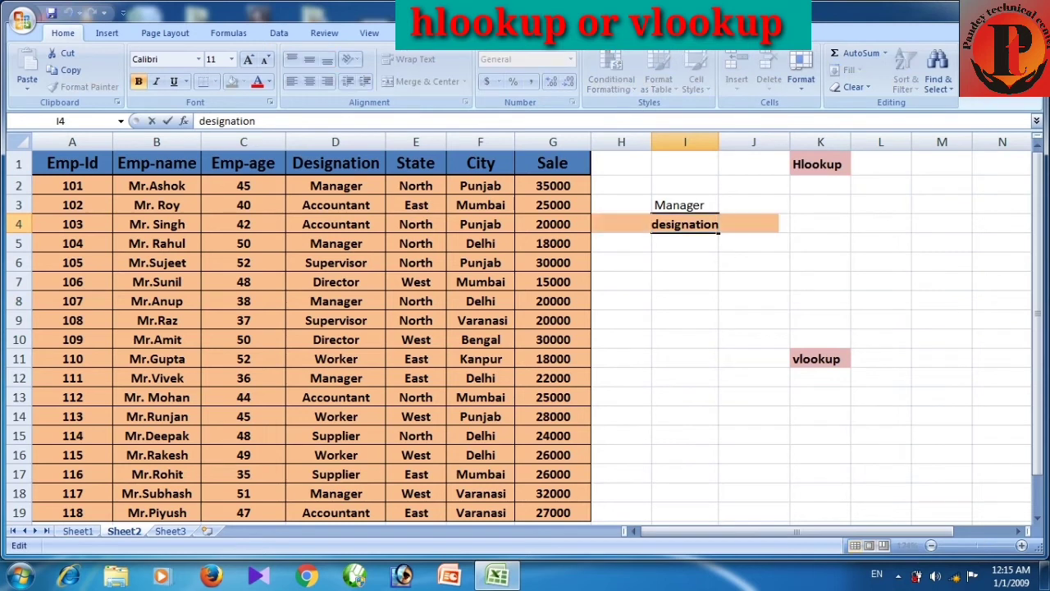
pyautogui.press('BackSpace')
pyautogui.press('BackSpace')
pyautogui.press('BackSpace')
pyautogui.press('BackSpace')
pyautogui.press('BackSpace')
pyautogui.press('BackSpace')
pyautogui.press('BackSpace')
pyautogui.press('BackSpace')
pyautogui.press('BackSpace')
pyautogui.press('BackSpace')
pyautogui.press('BackSpace')
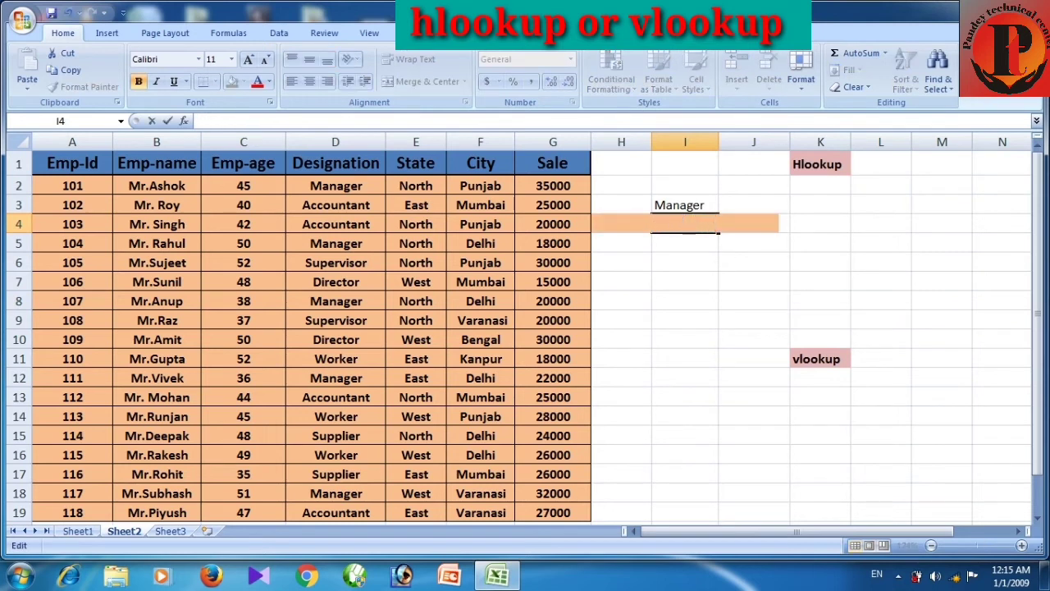
pyautogui.write('sale')
pyautogui.click(686, 377)
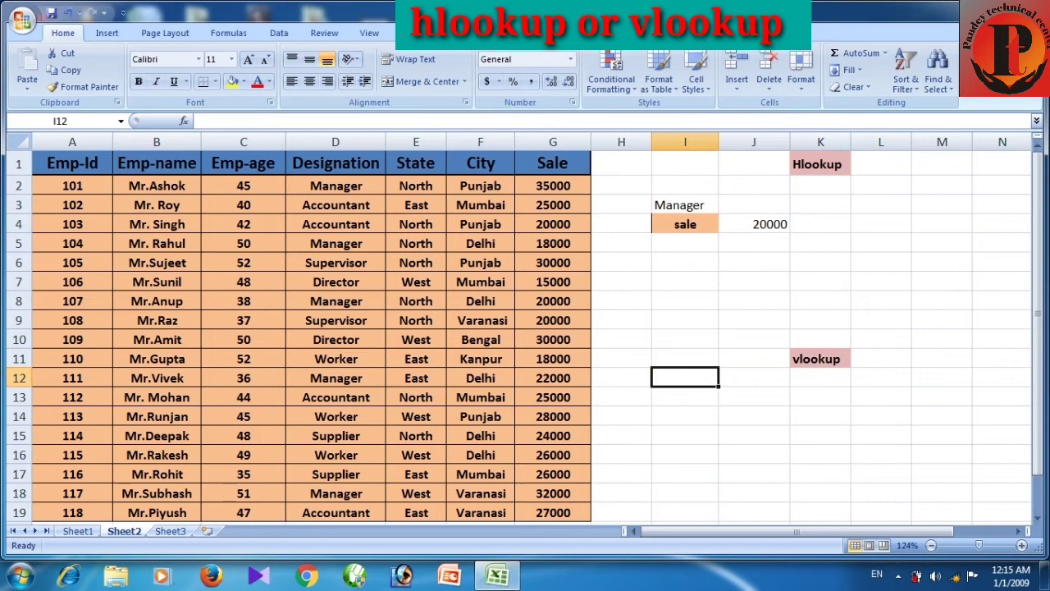
pyautogui.click(754, 281)
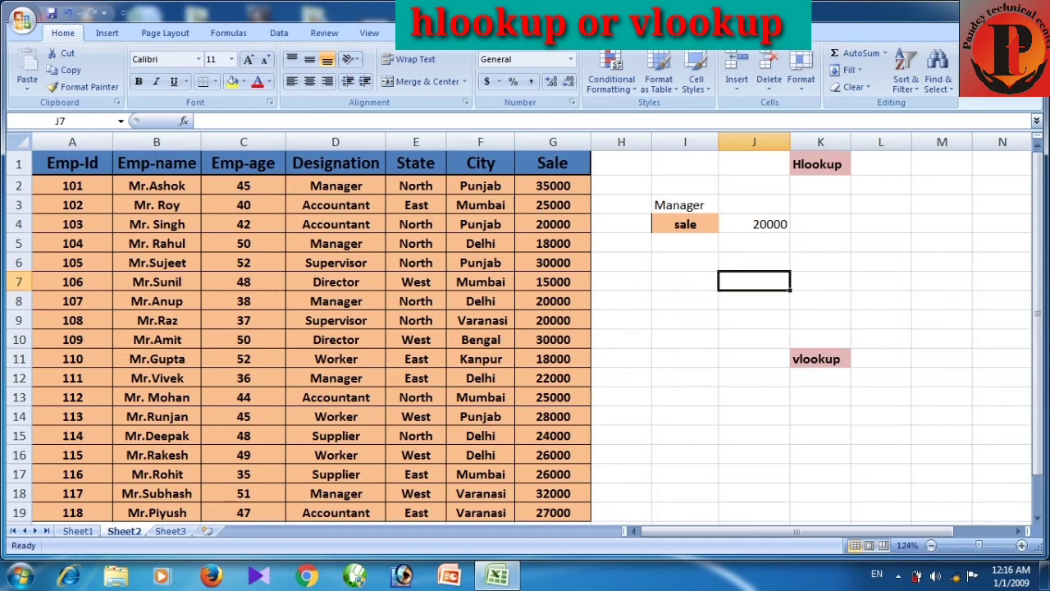
# - Add List data validation to cell I6 with the table headers =$A$1:$G$1 as source, and open its in-cell drop-down
pyautogui.click(685, 262)
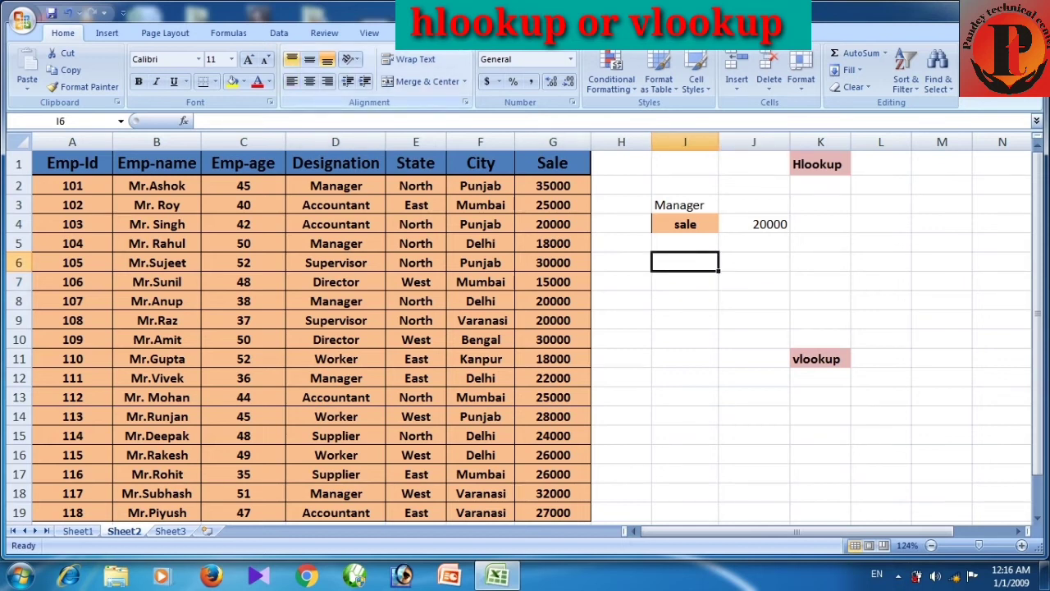
pyautogui.click(279, 32)
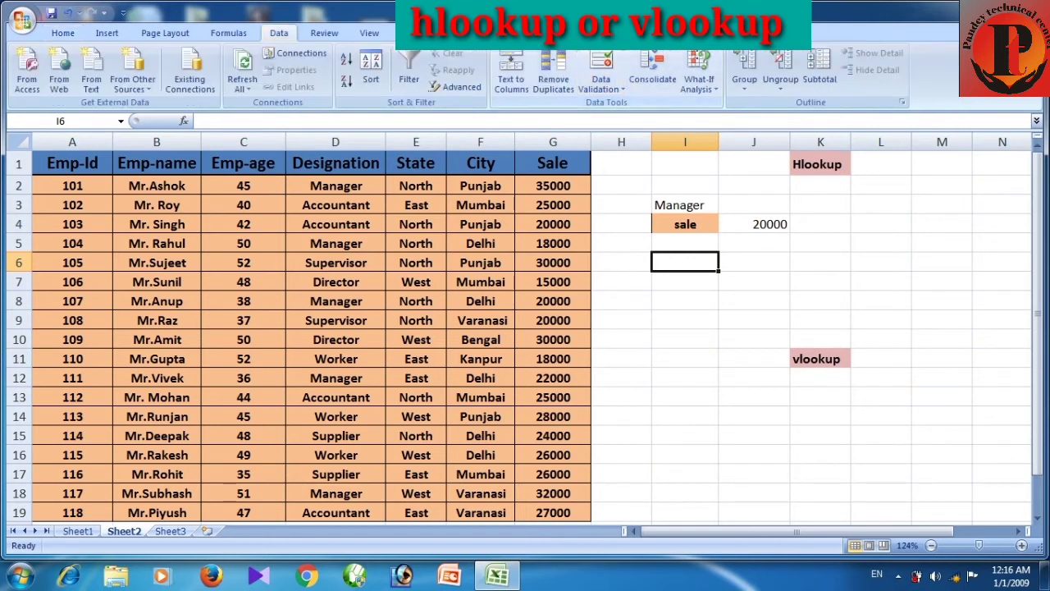
pyautogui.click(601, 82)
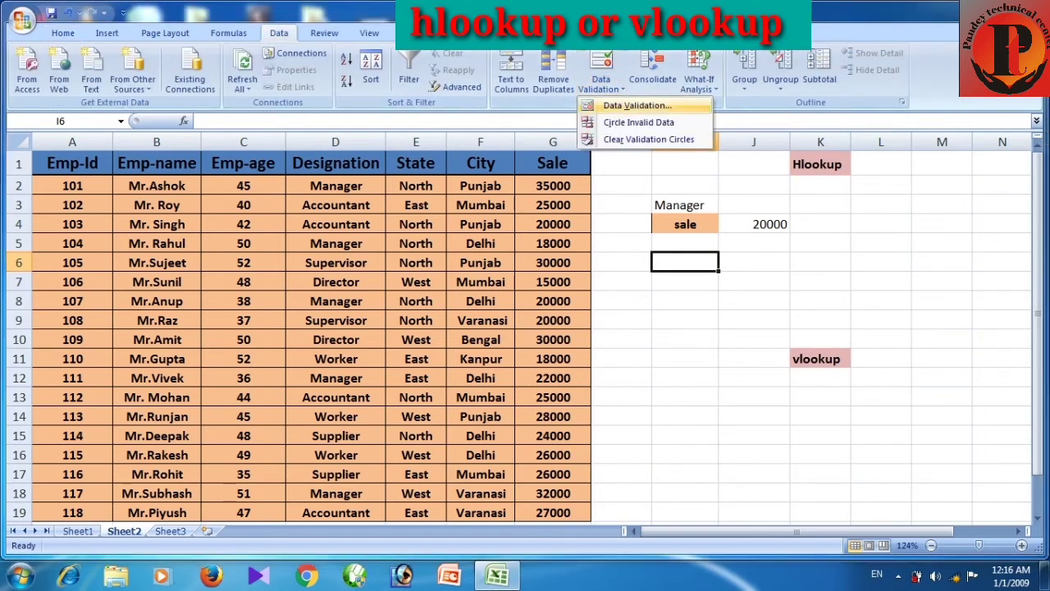
pyautogui.click(637, 105)
pyautogui.moveTo(820, 247); pyautogui.dragTo(423, 197)
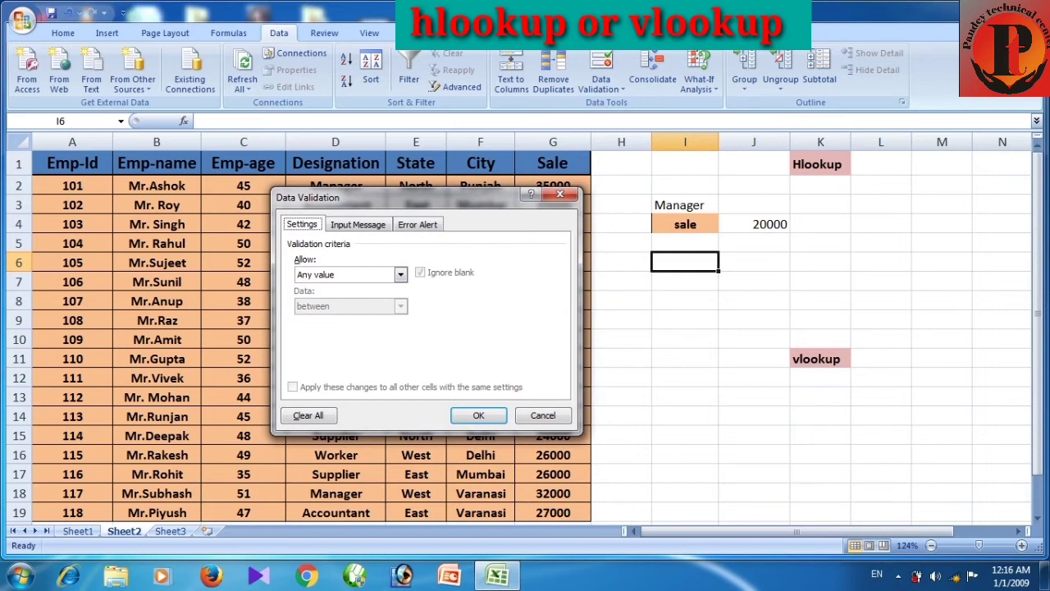
pyautogui.click(400, 275)
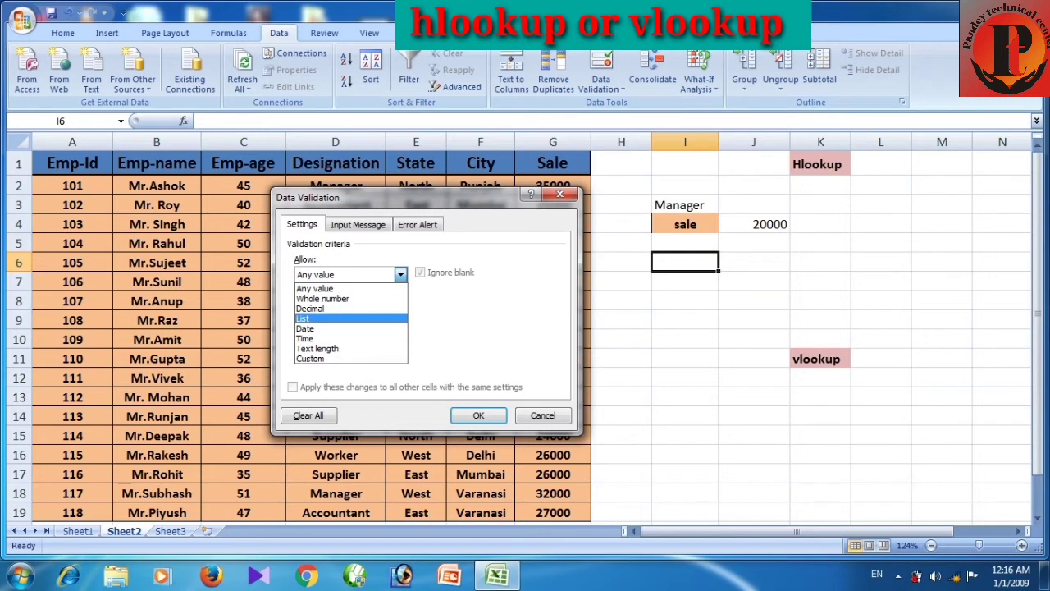
pyautogui.click(336, 319)
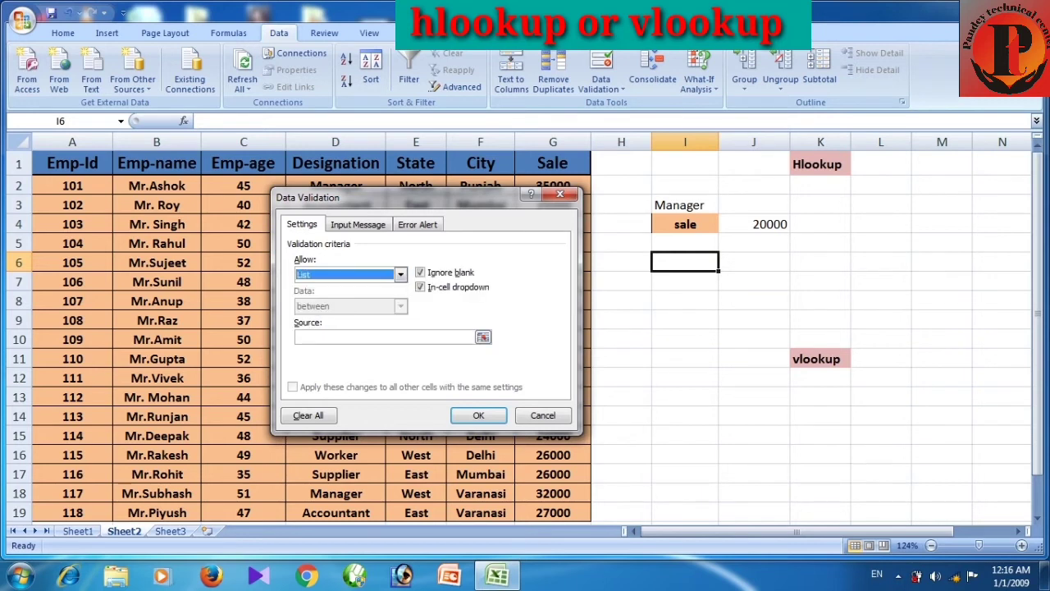
pyautogui.click(369, 337)
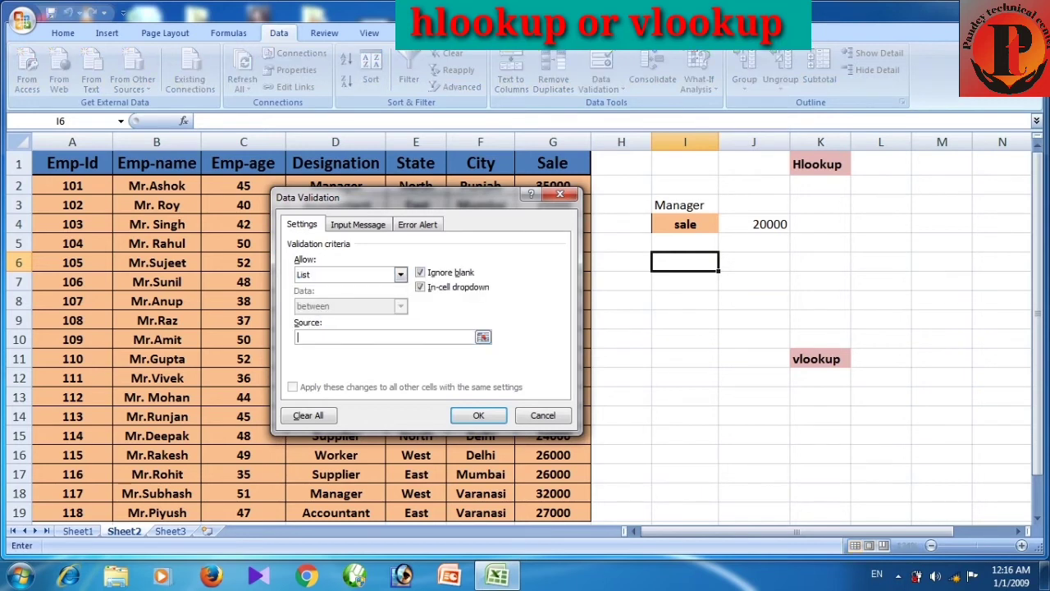
pyautogui.moveTo(447, 199); pyautogui.dragTo(450, 239)
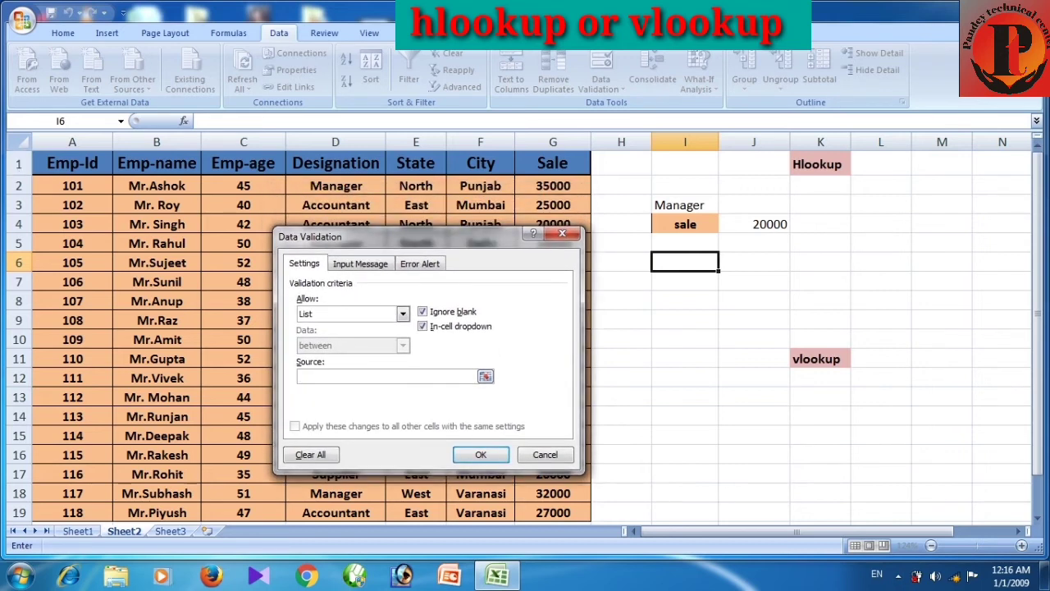
pyautogui.moveTo(72, 163); pyautogui.dragTo(574, 165)
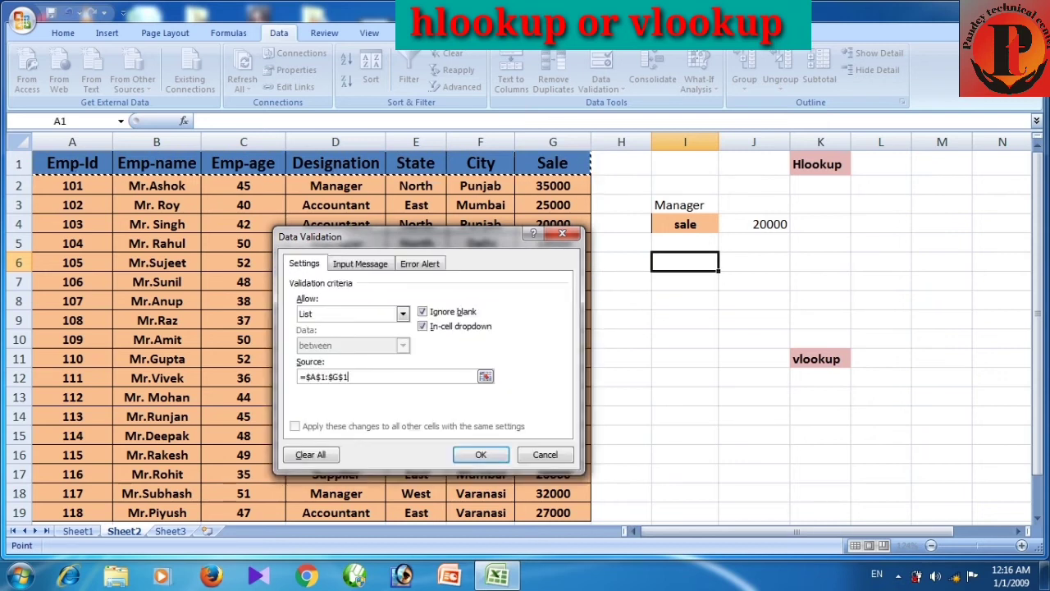
pyautogui.press('Return')
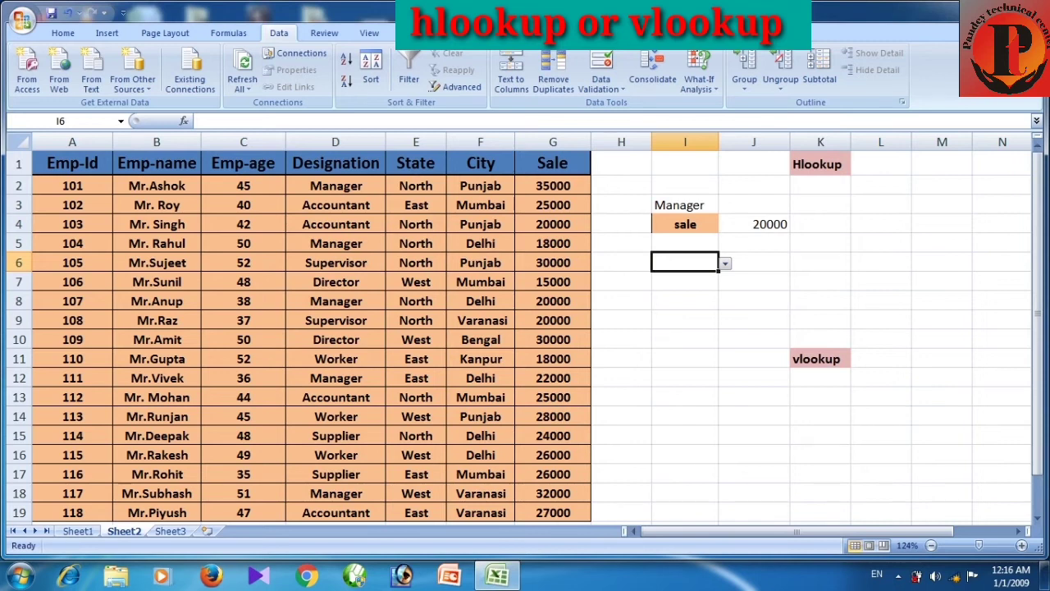
pyautogui.click(725, 262)
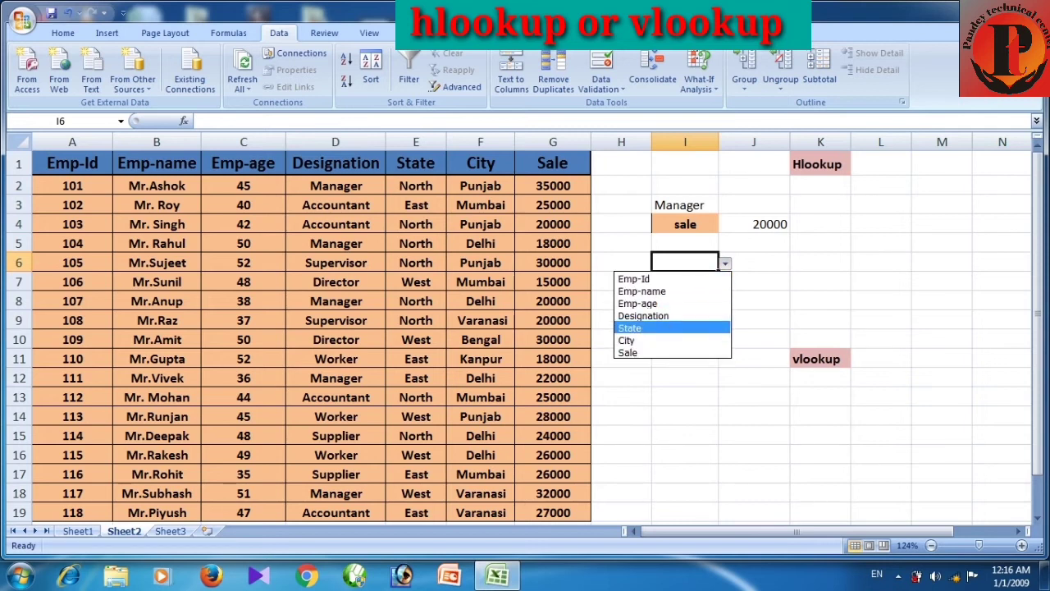
# - Enter =HLOOKUP(I6,A1:G19,6,0) in cell J6 to return the row 6 value for the header chosen in I6
pyautogui.click(754, 263)
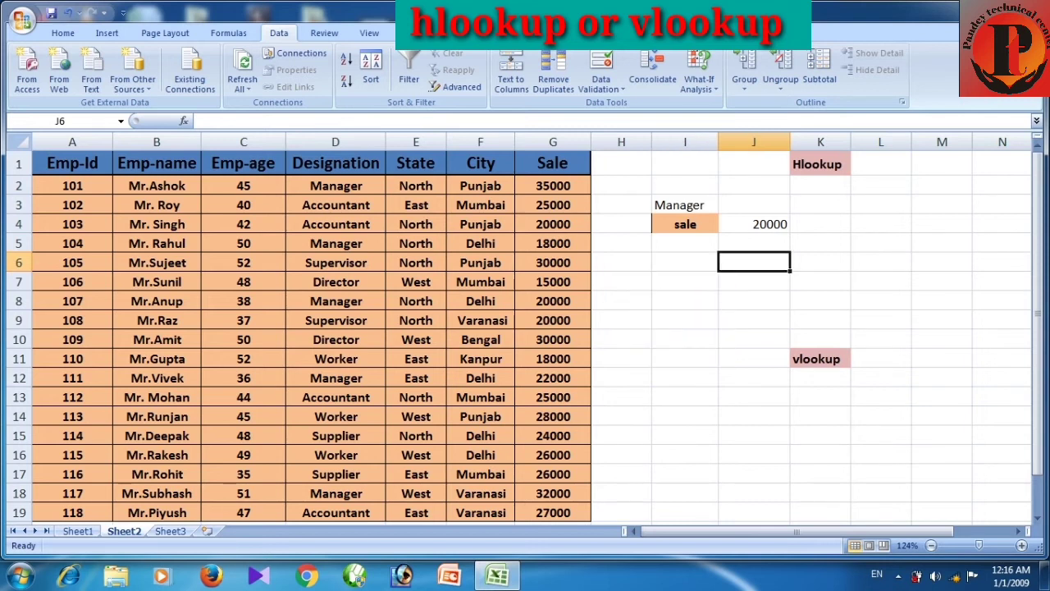
pyautogui.write('=')
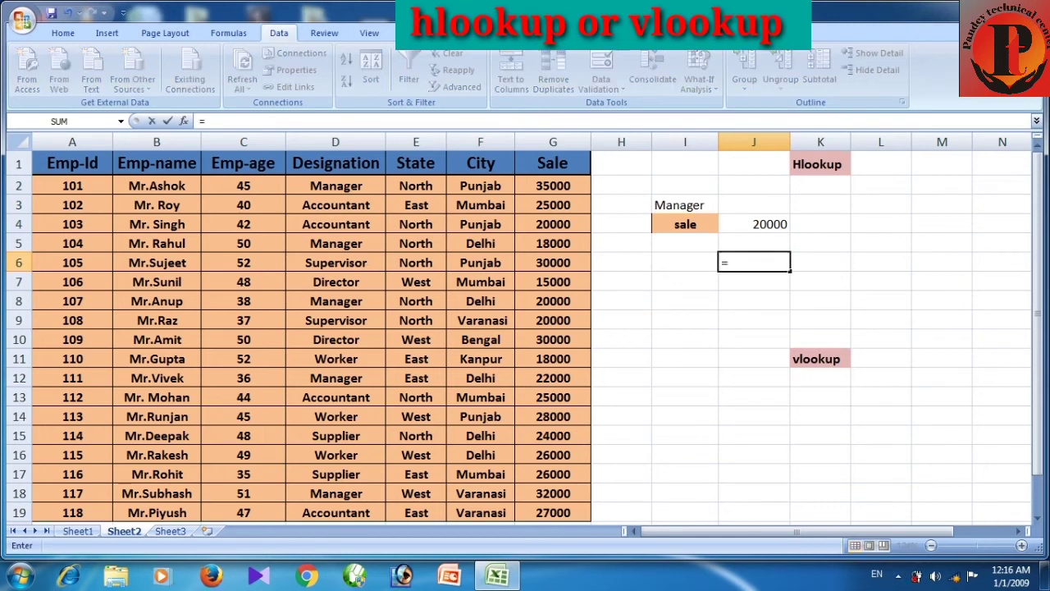
pyautogui.write('hloo')
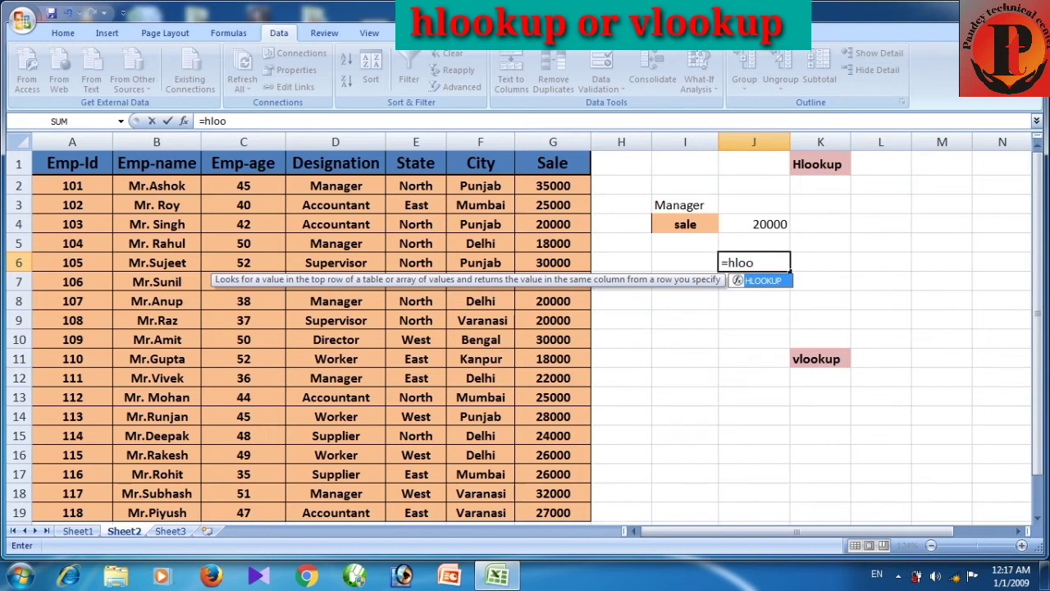
pyautogui.press('Tab')
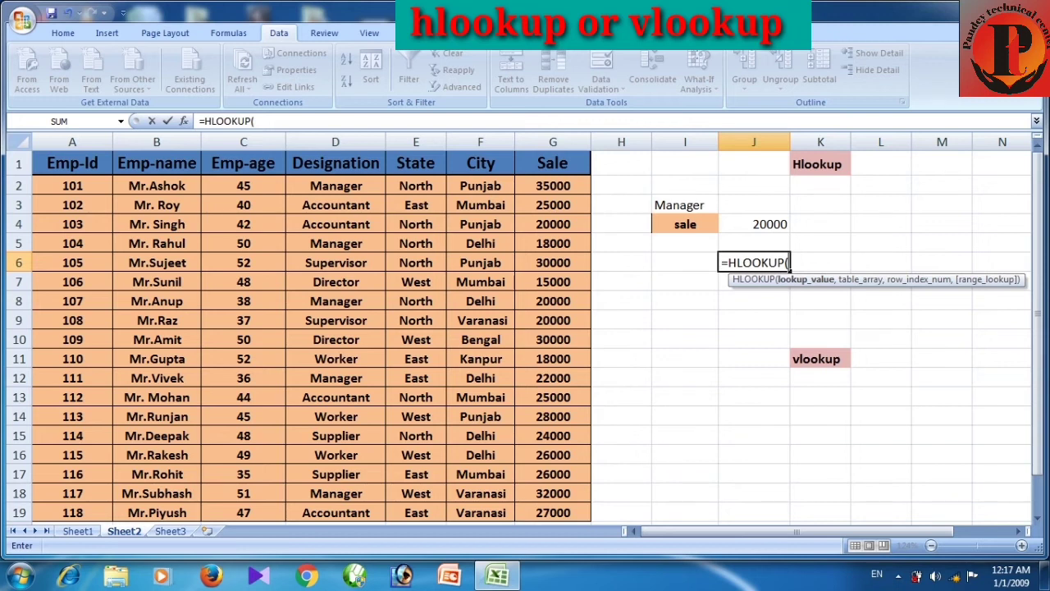
pyautogui.press('Left')
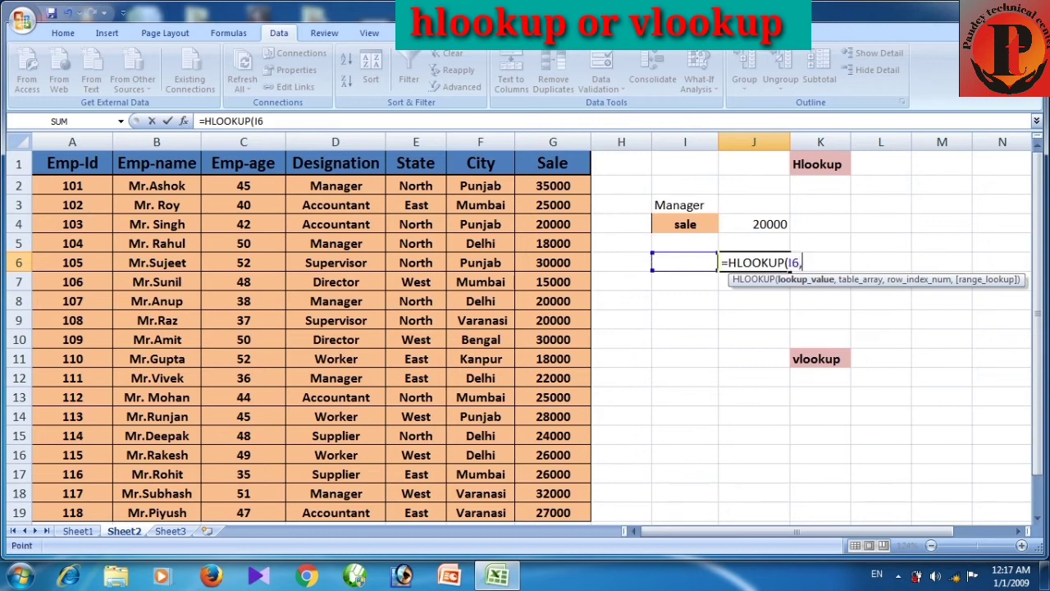
pyautogui.write(',')
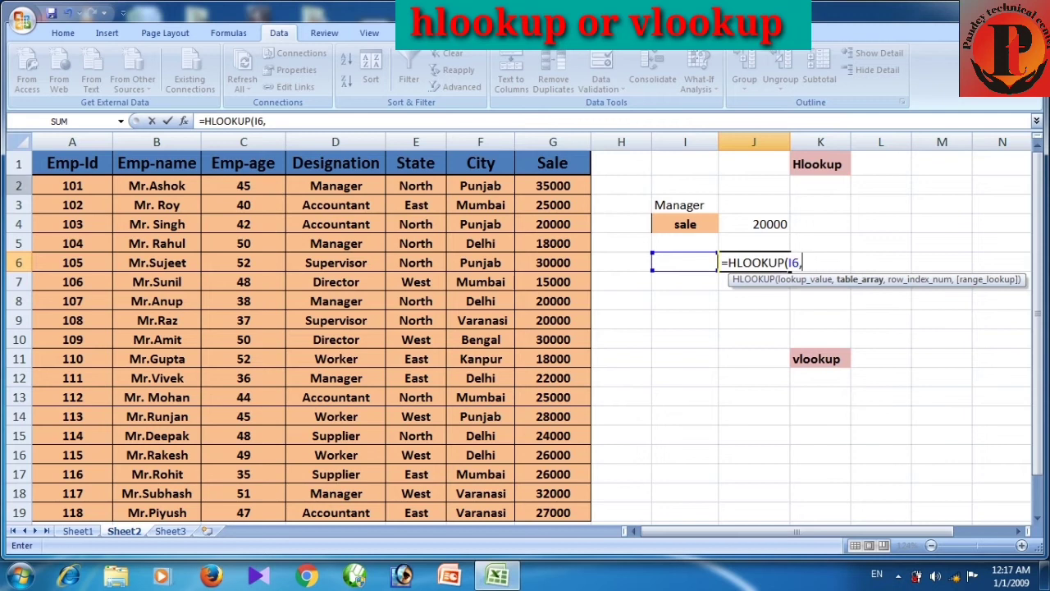
pyautogui.moveTo(73, 164); pyautogui.dragTo(574, 513)
pyautogui.write(',')
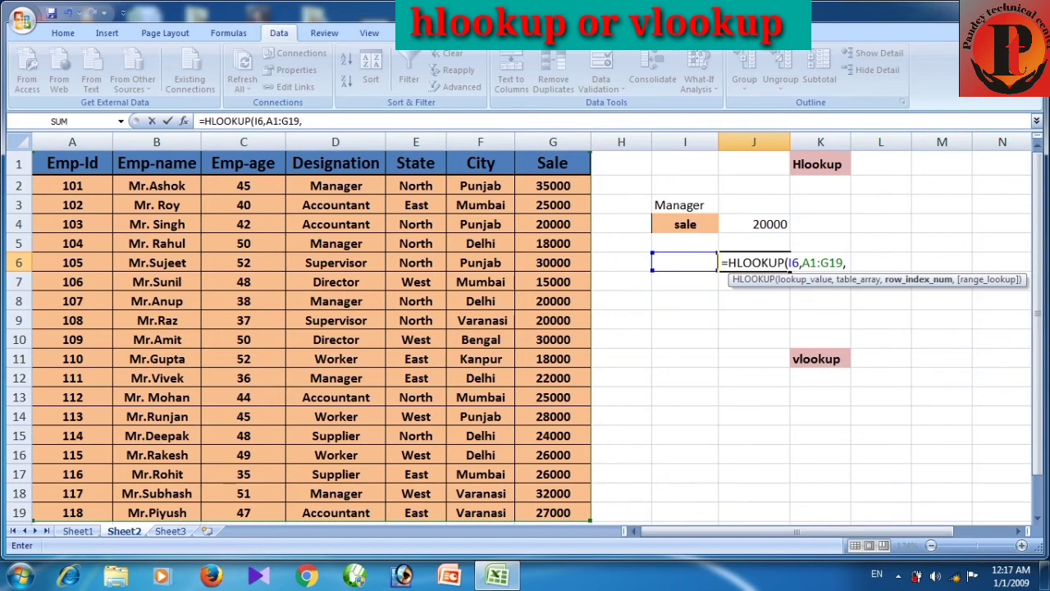
pyautogui.write('6,')
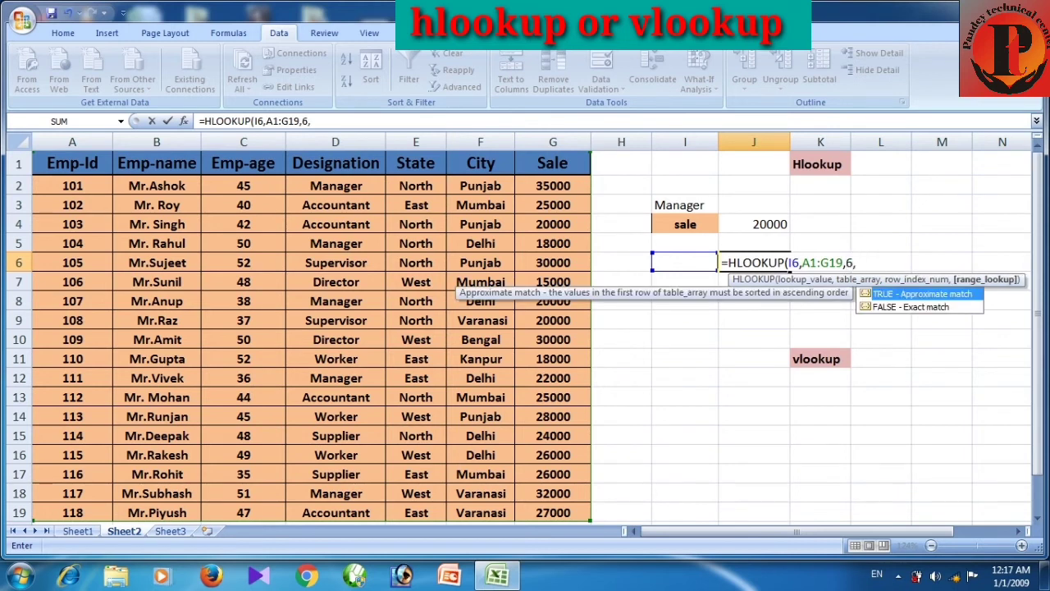
pyautogui.write('0)')
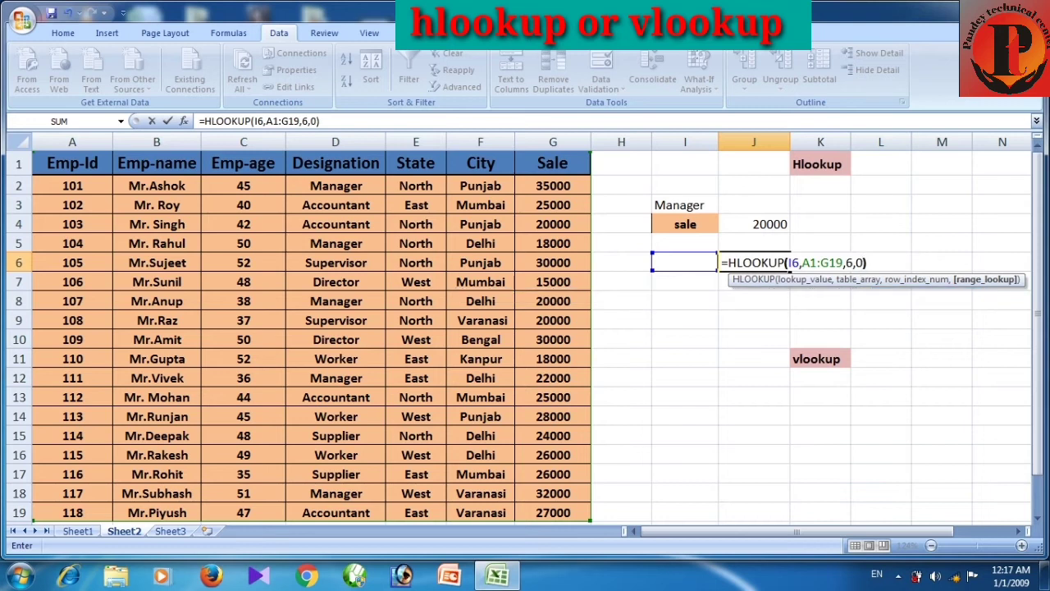
pyautogui.press('Return')
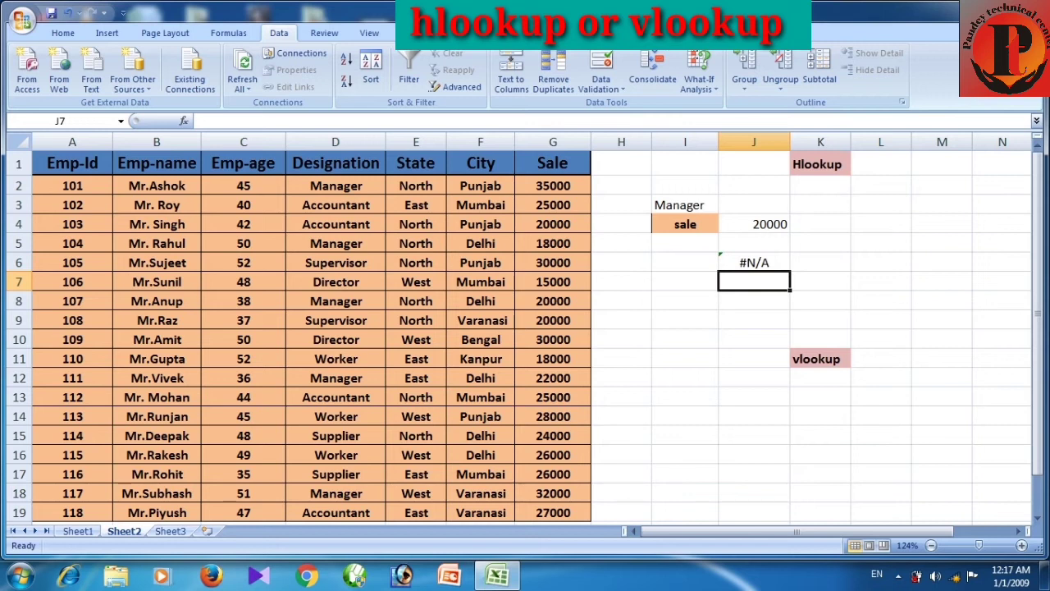
# - Choose Emp-Id from the drop-down list in cell I6 as the lookup header
pyautogui.click(685, 262)
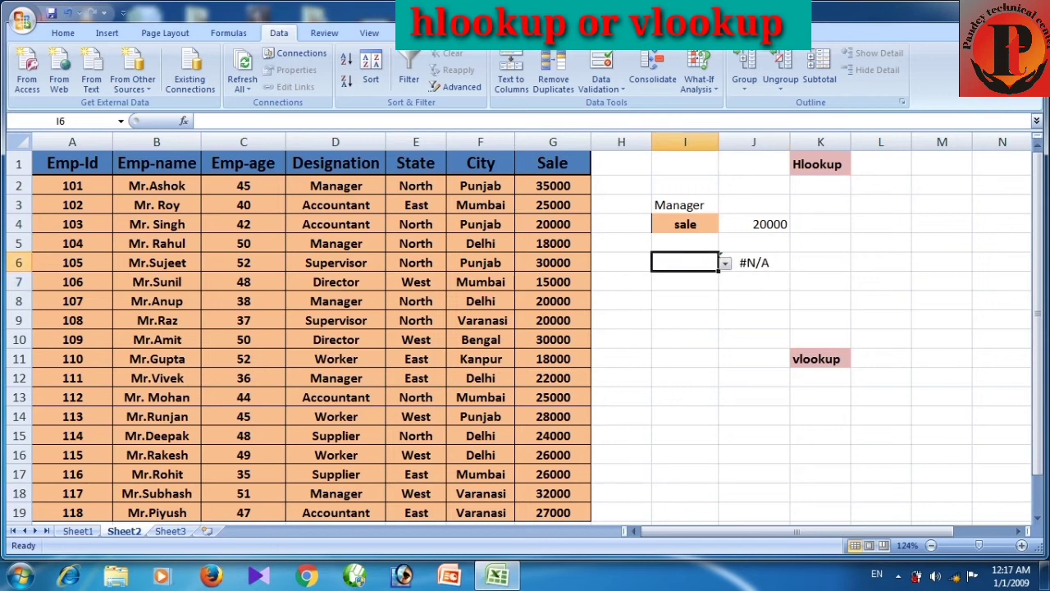
pyautogui.click(722, 261)
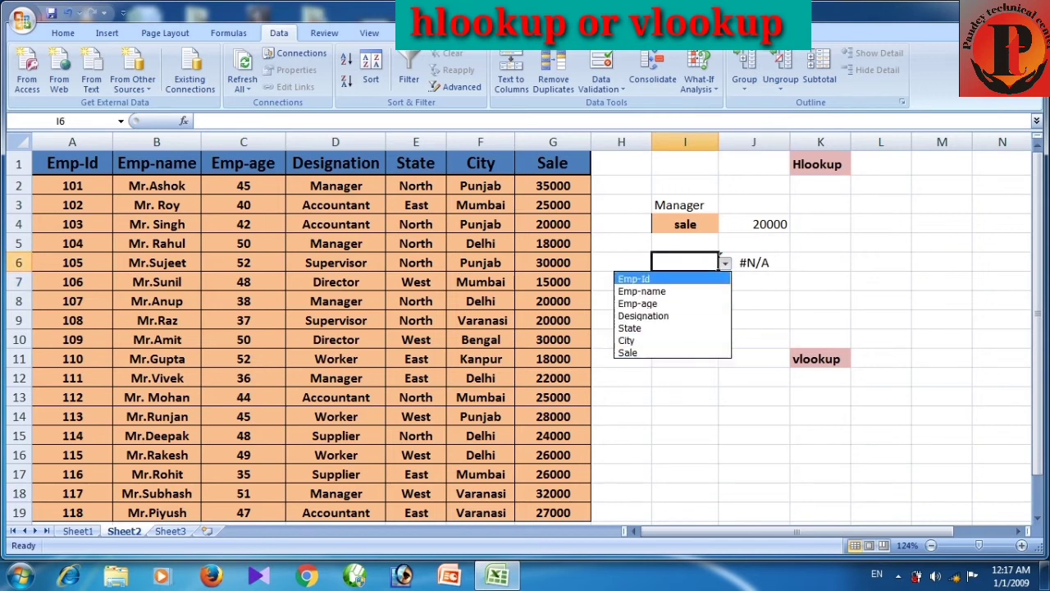
pyautogui.press('Return')
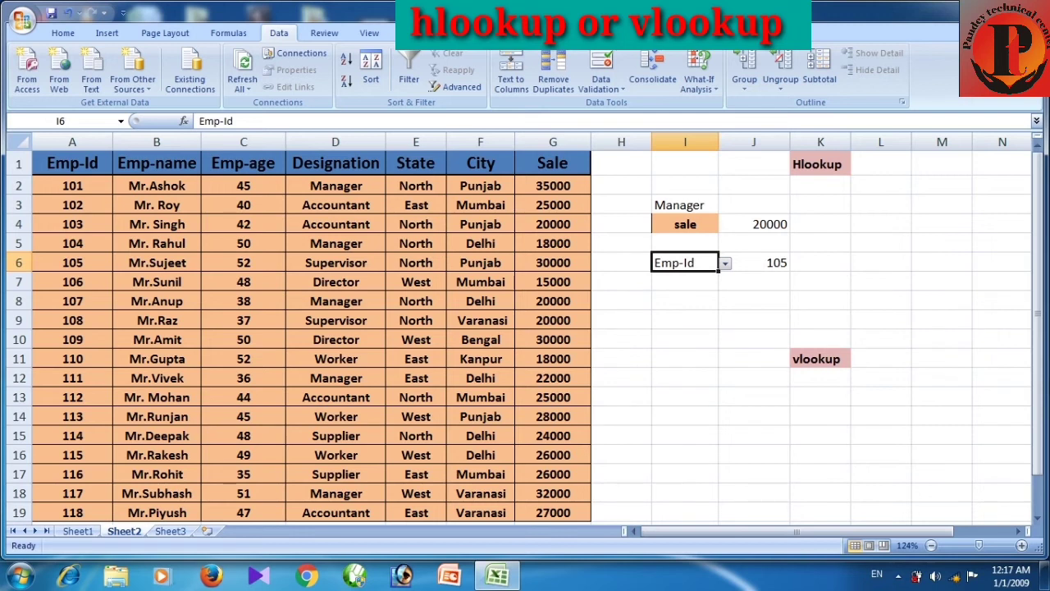
# - Choose Emp-name and then Emp-age from the drop-down list in cell I6 as the lookup header
pyautogui.click(724, 264)
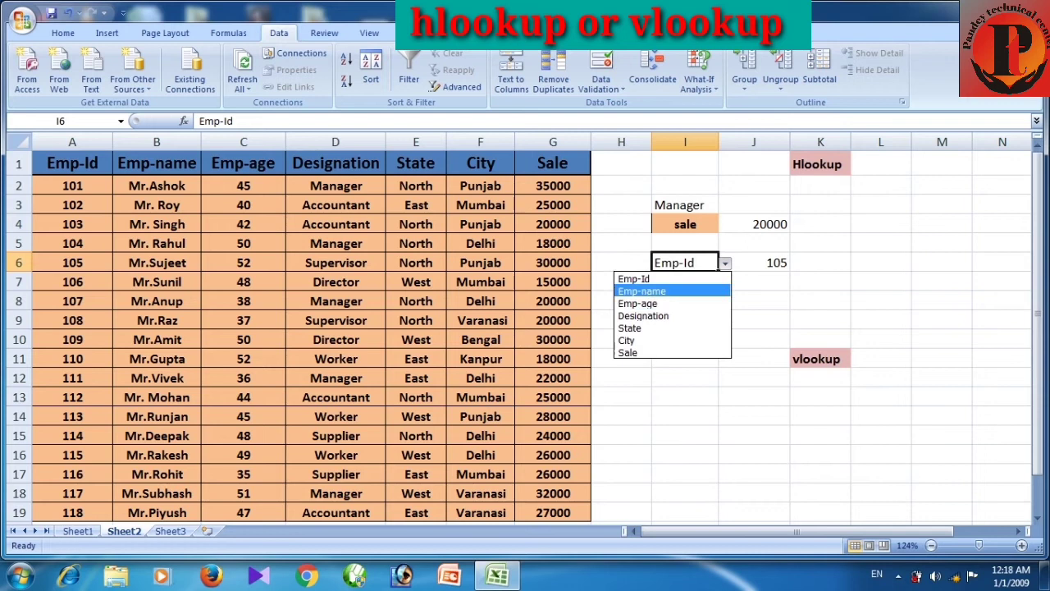
pyautogui.click(673, 291)
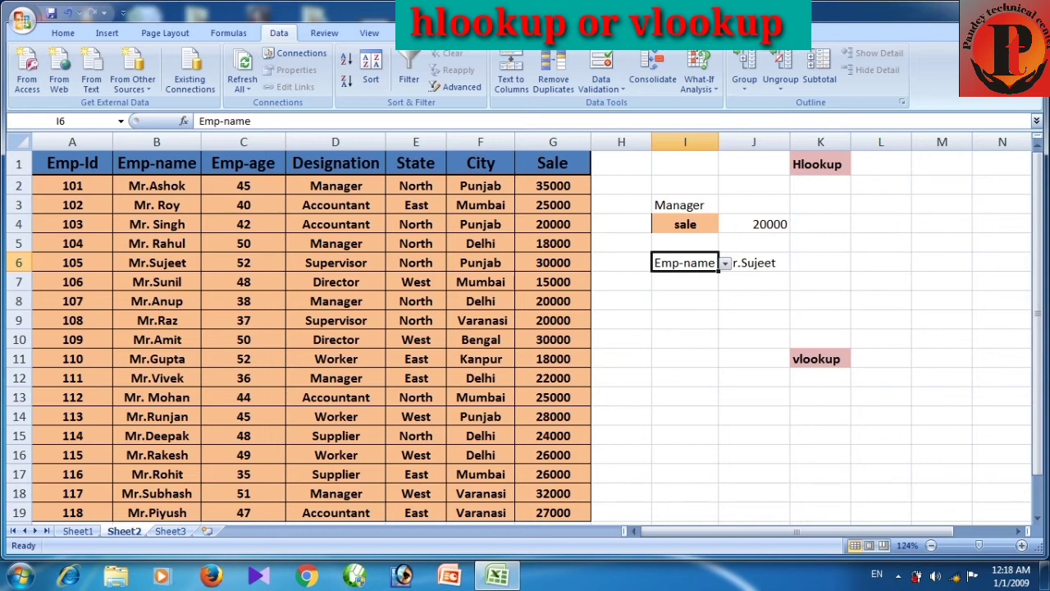
pyautogui.click(726, 264)
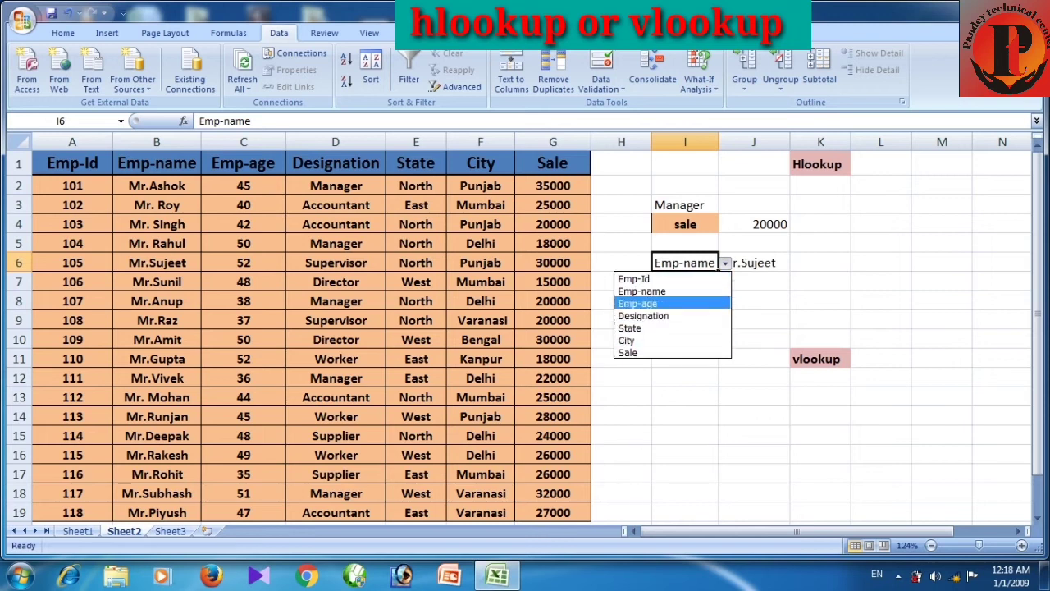
pyautogui.click(672, 304)
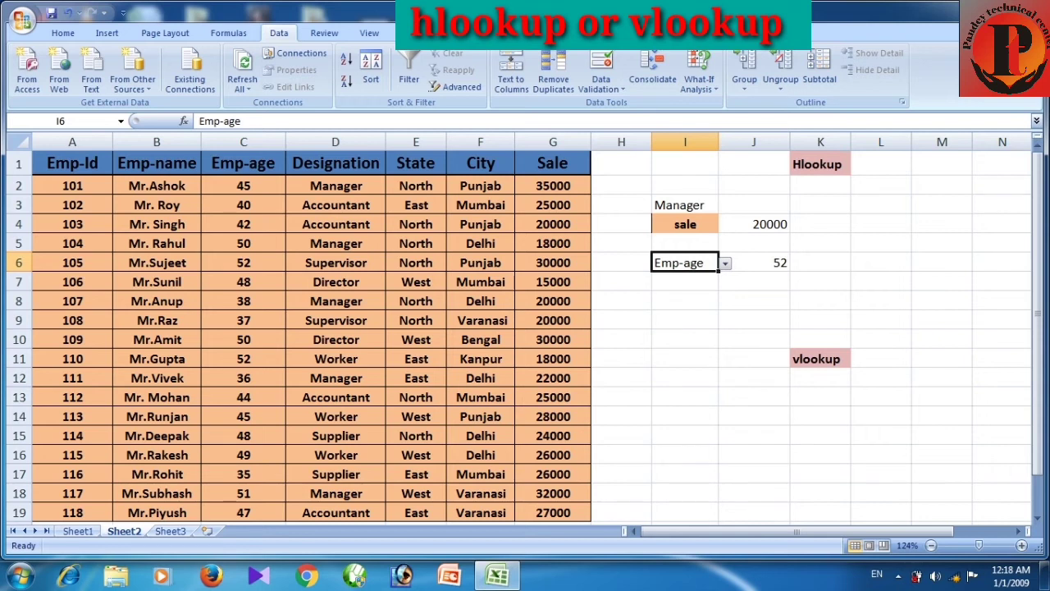
pyautogui.click(725, 263)
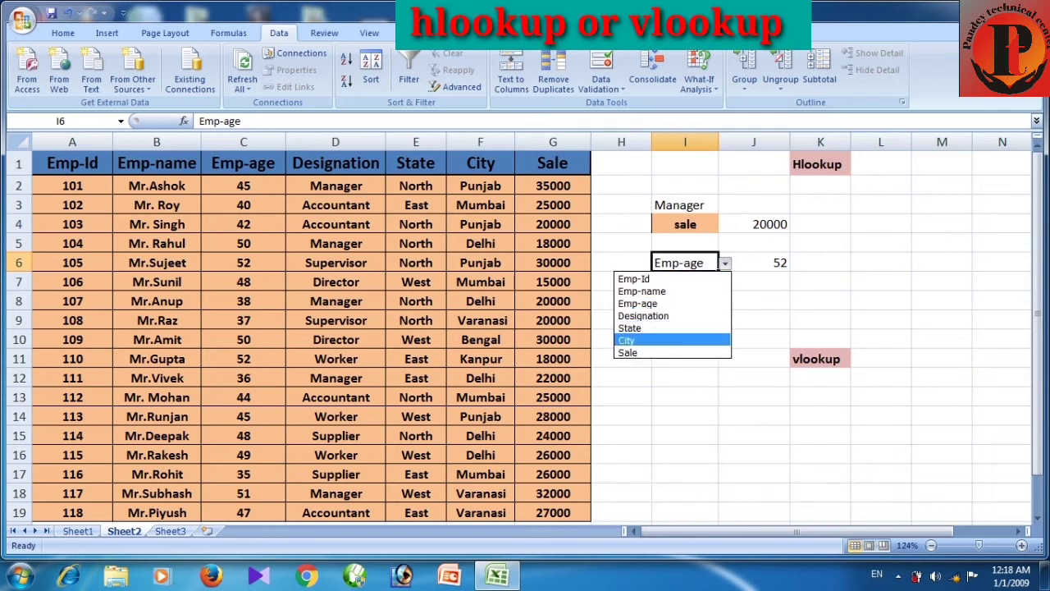
pyautogui.click(672, 340)
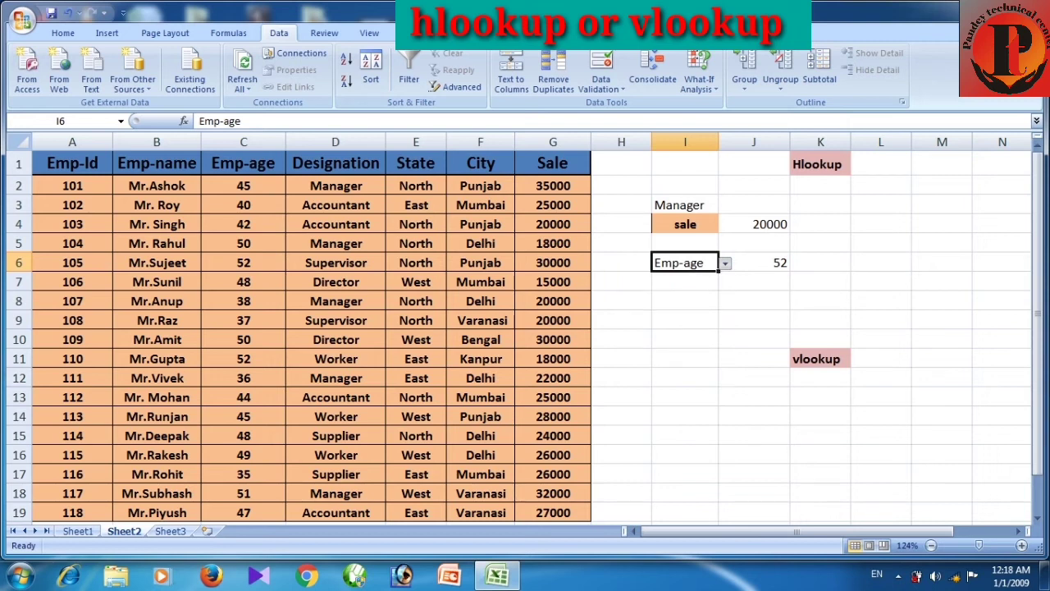
# - Try to enter the Emp-id header starting in cell I13, with Emp in I13 and -id in I14
pyautogui.click(685, 397)
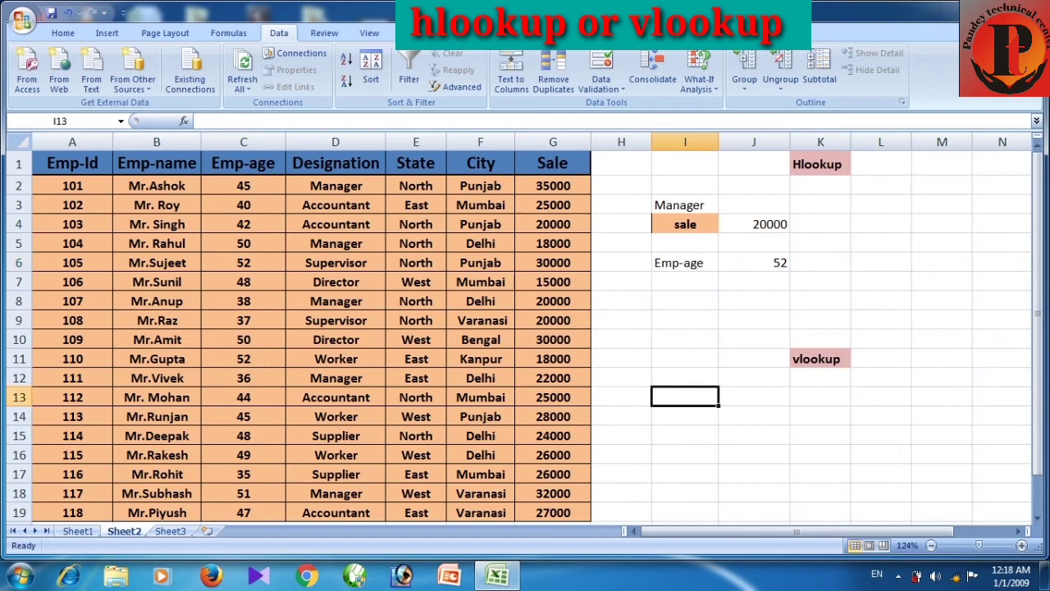
pyautogui.write('Emp')
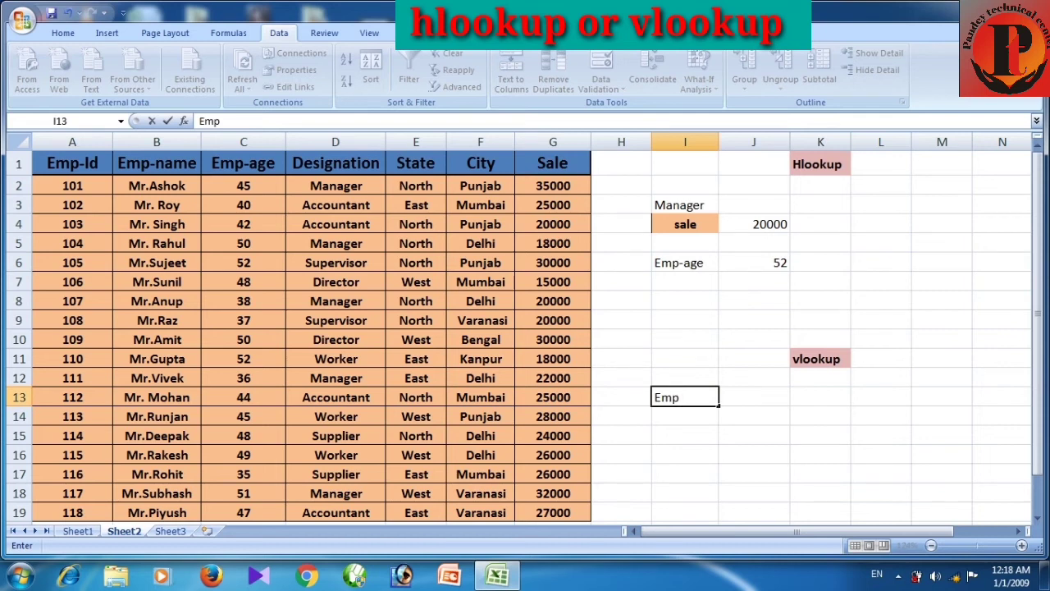
pyautogui.press('Return')
pyautogui.write('-id')
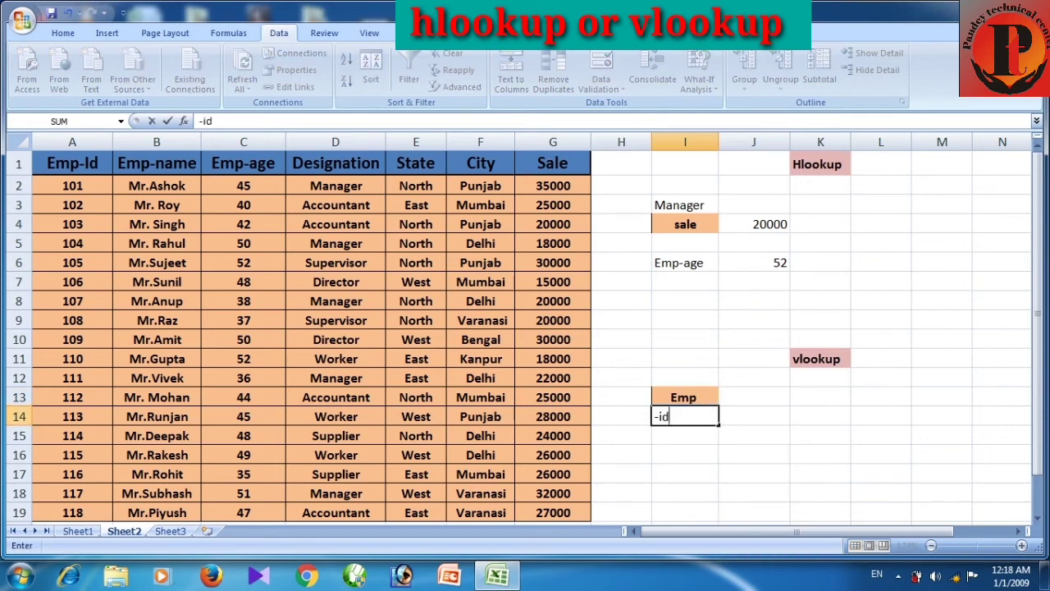
pyautogui.press('Right')
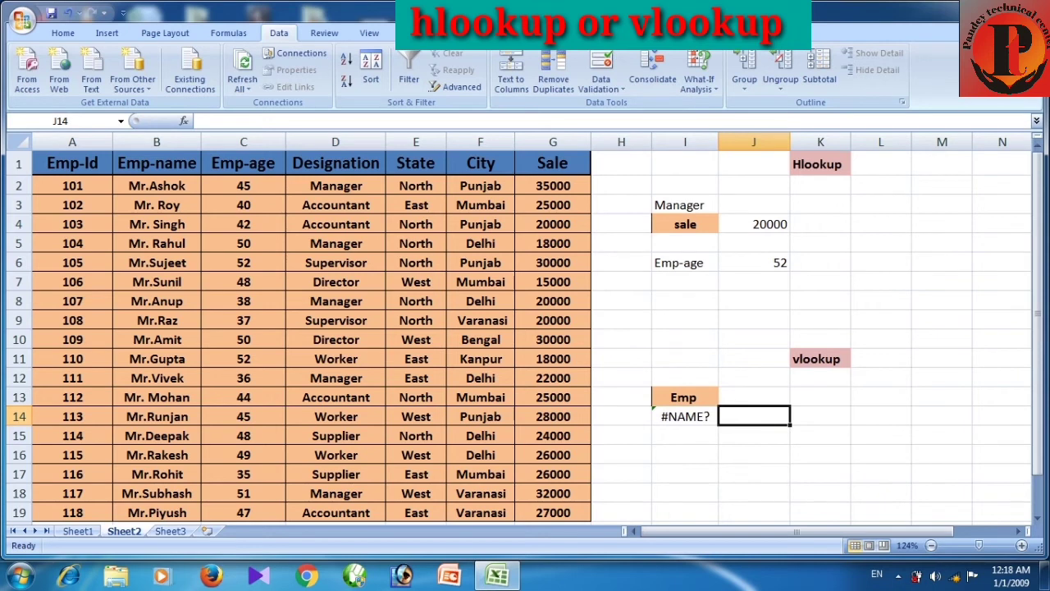
# - Enter the headers designation in cell J14 and sale in cell K14 for the VLOOKUP section
pyautogui.write('design')
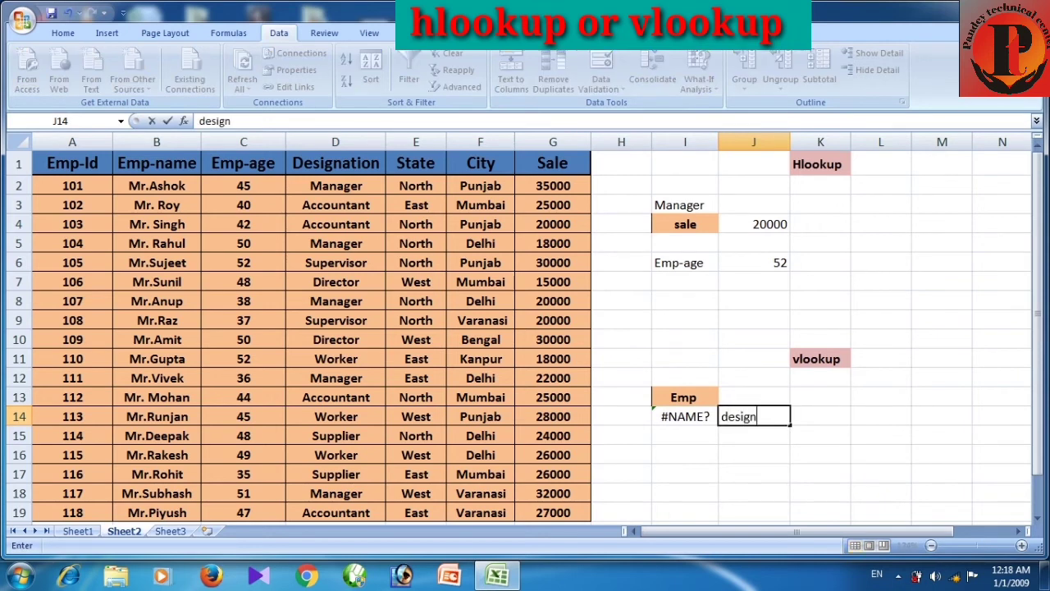
pyautogui.write('ation')
pyautogui.press('Right')
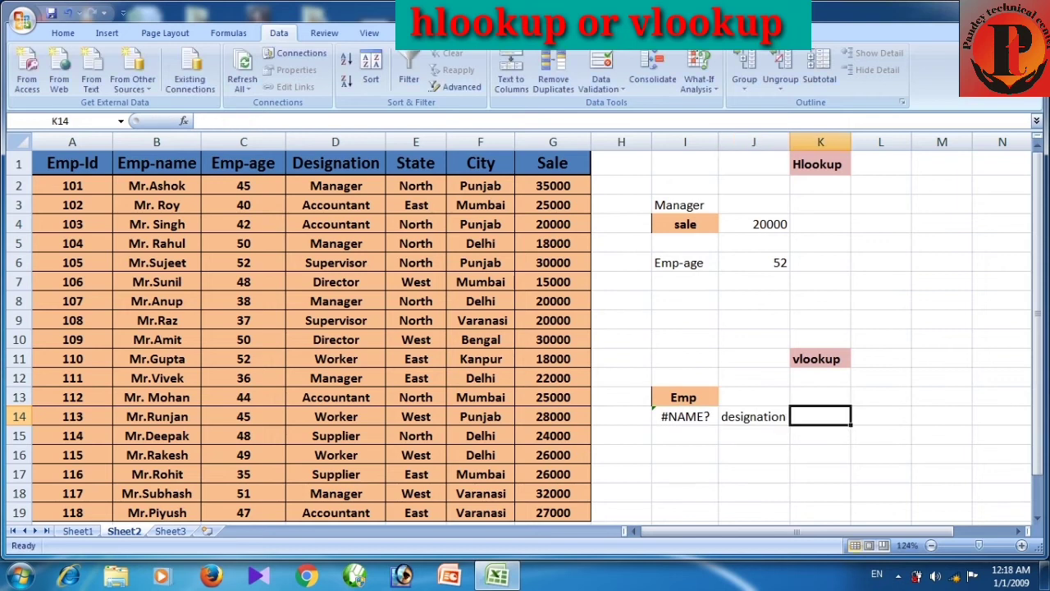
pyautogui.write('sale')
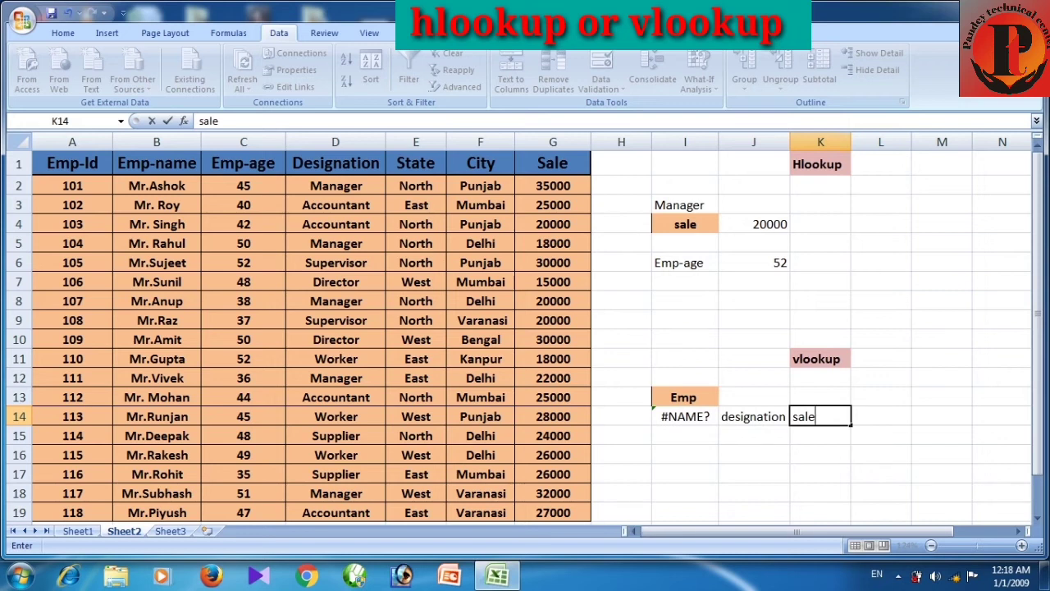
pyautogui.click(821, 513)
# - Clear the contents and the formatting of cell I13
pyautogui.click(685, 416)
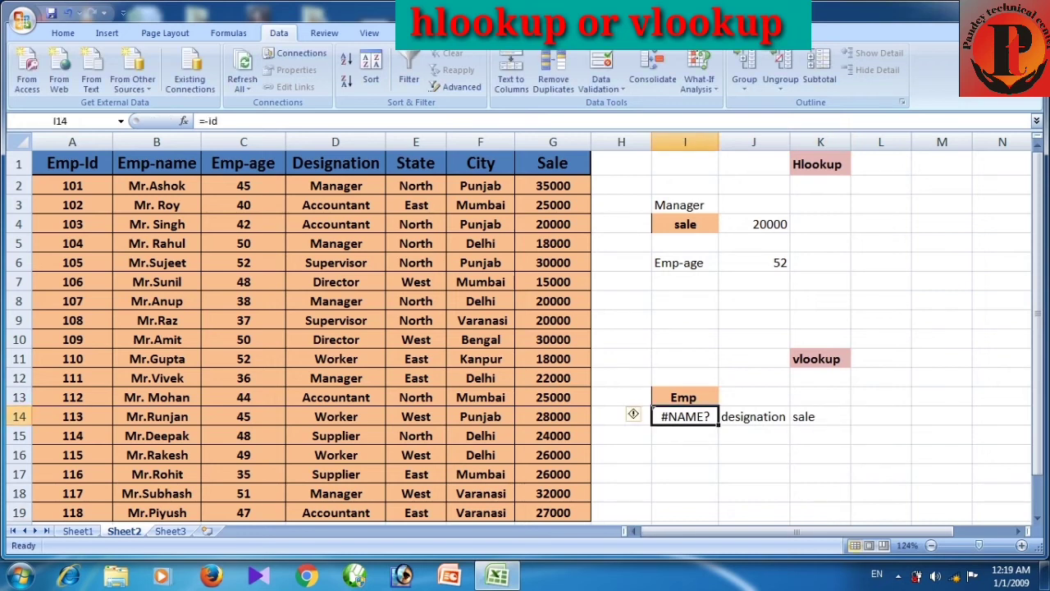
pyautogui.click(685, 397)
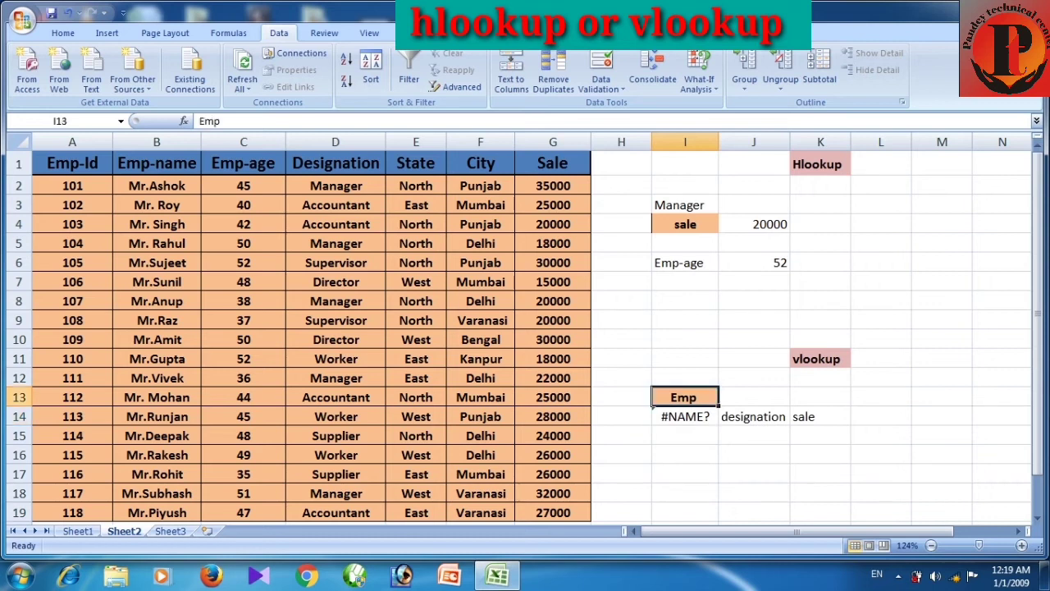
pyautogui.press('Delete')
pyautogui.click(62, 33)
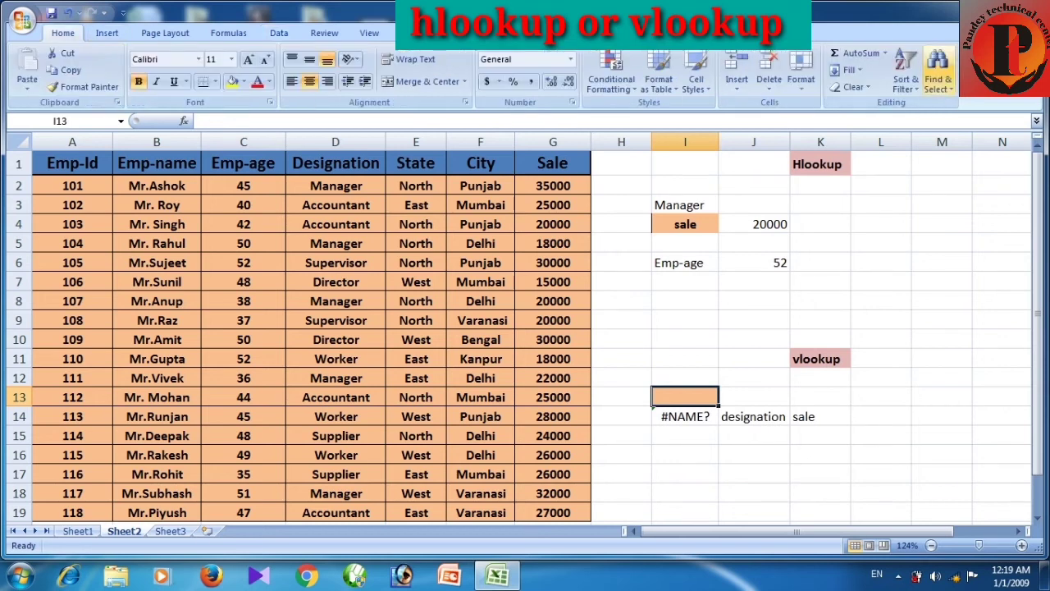
pyautogui.click(851, 87)
pyautogui.click(870, 106)
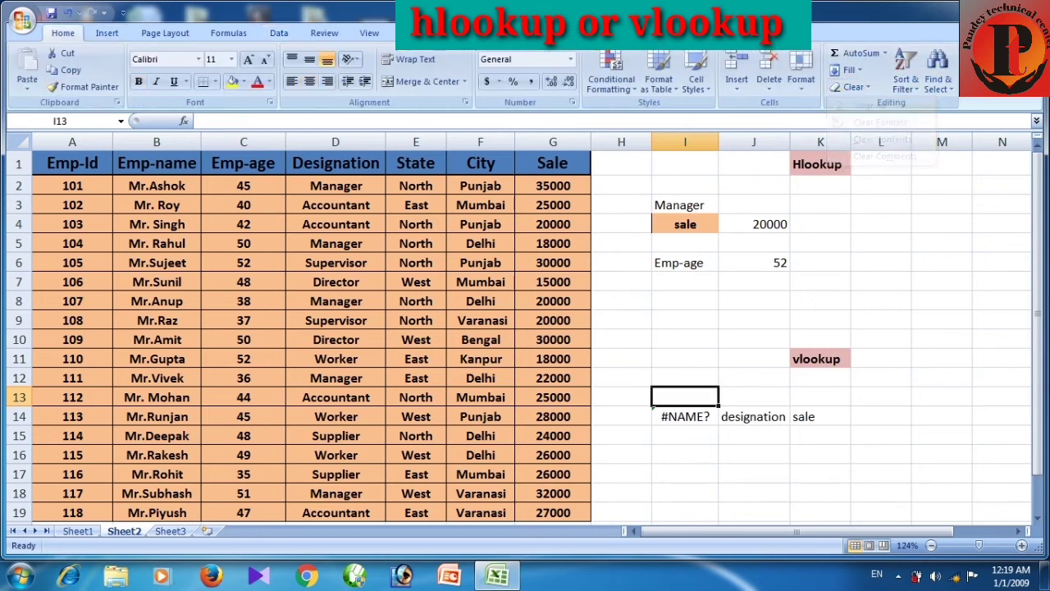
# - Replace the content of cell I14 with the header emp-id
pyautogui.click(685, 417)
pyautogui.press('Delete')
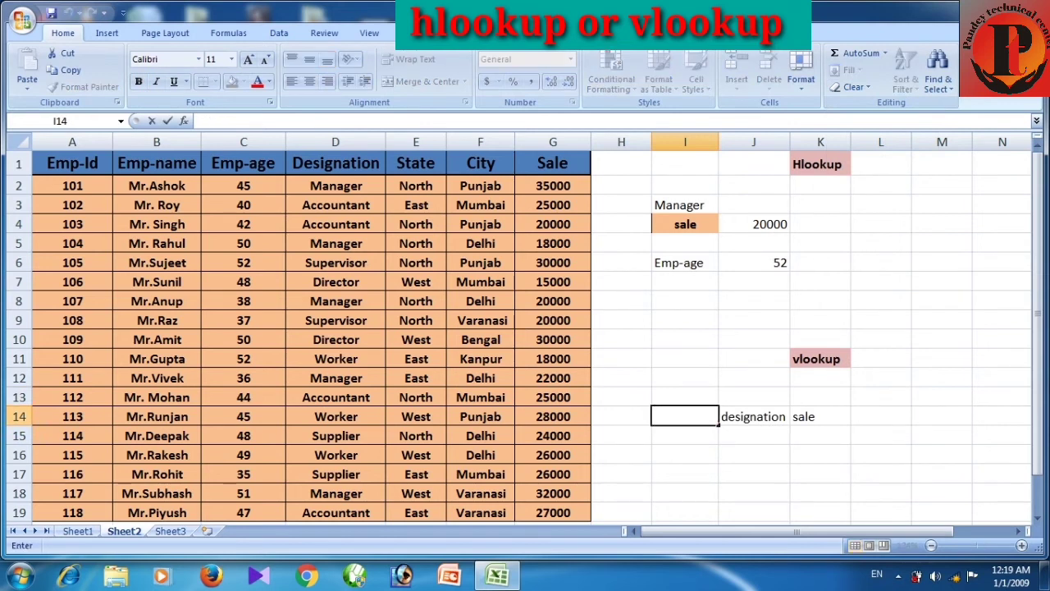
pyautogui.write('emp-id')
pyautogui.click(754, 436)
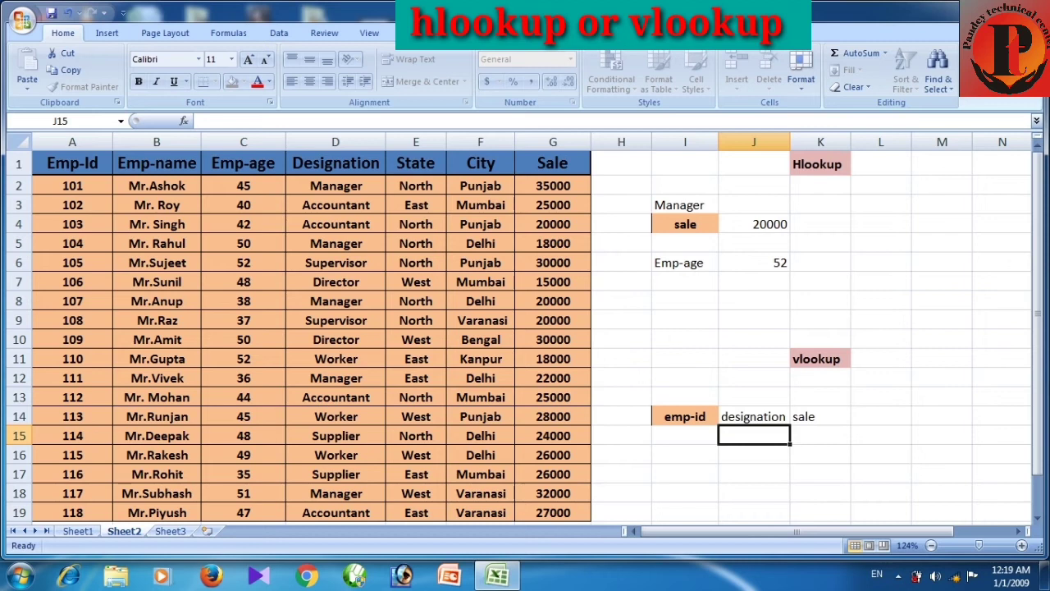
# - Enter =VLOOKUP(I15,A1:G19,4,0) in cell J15 to return the designation for the employee ID in I15
pyautogui.click(685, 435)
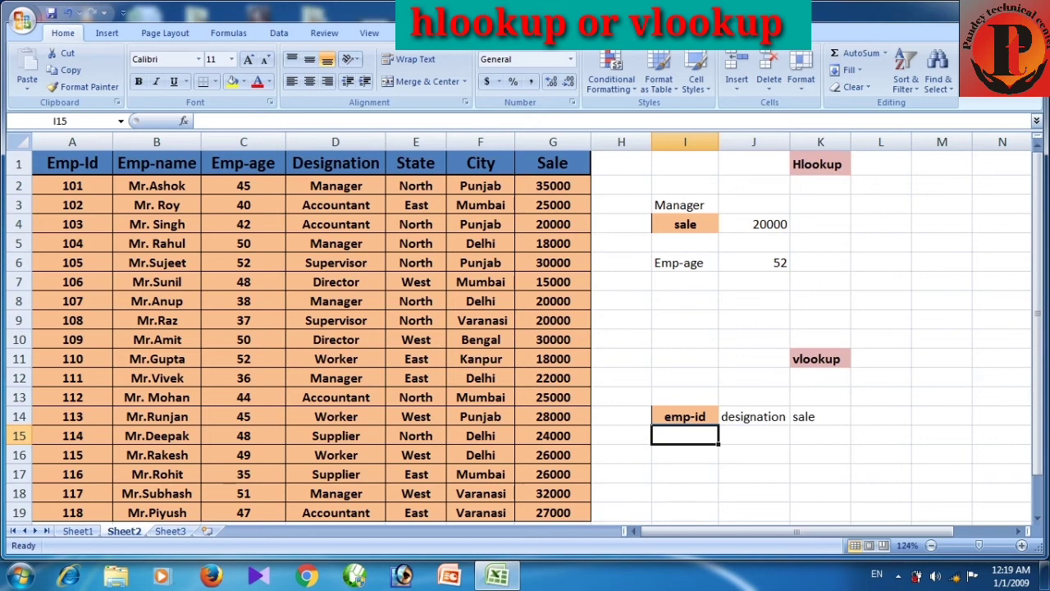
pyautogui.click(754, 435)
pyautogui.doubleClick(754, 435)
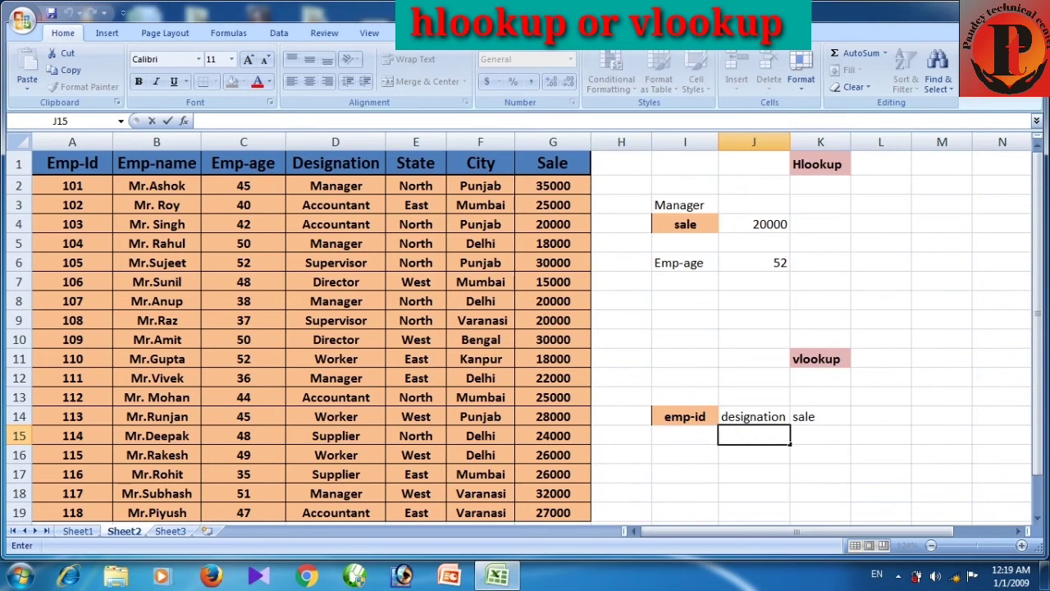
pyautogui.write('=')
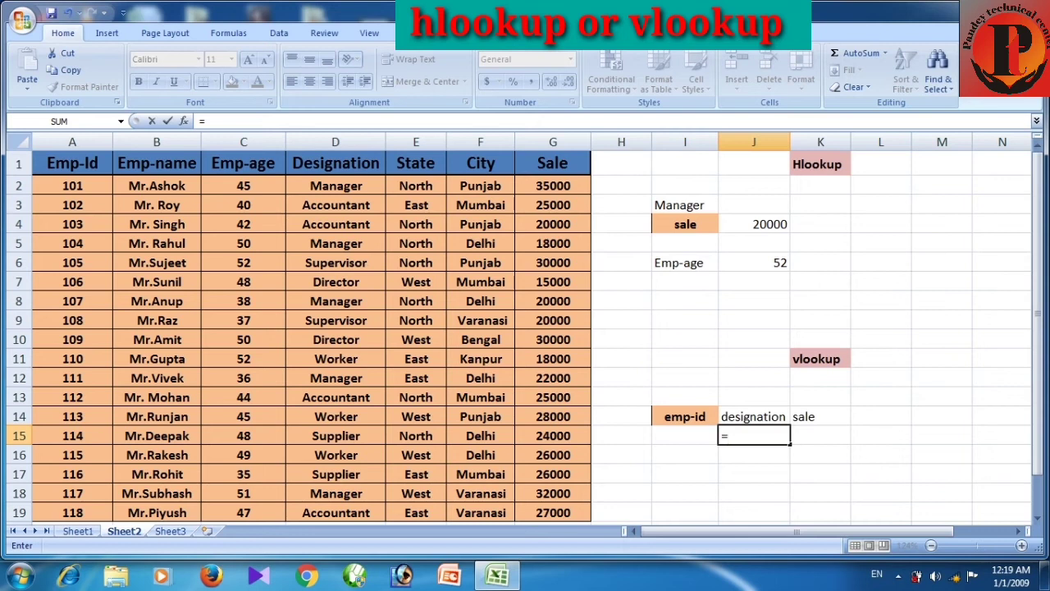
pyautogui.write('v')
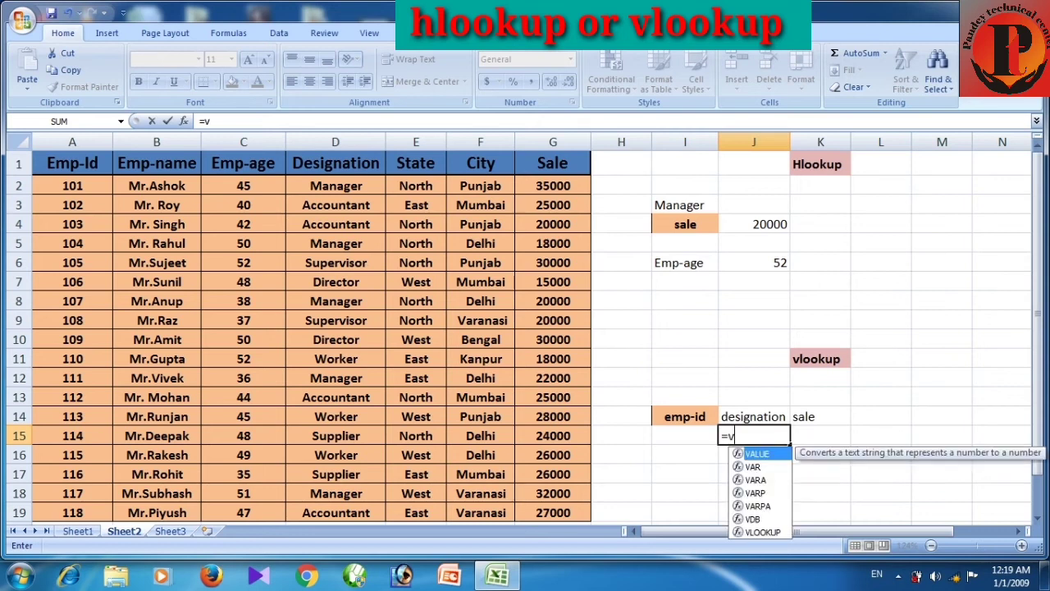
pyautogui.write('loo')
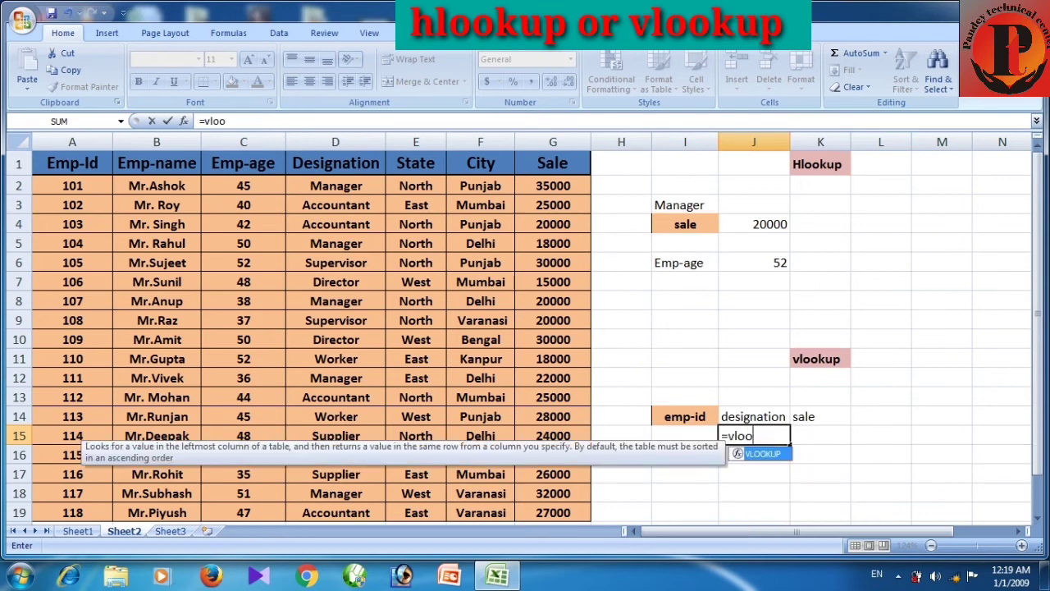
pyautogui.press('Tab')
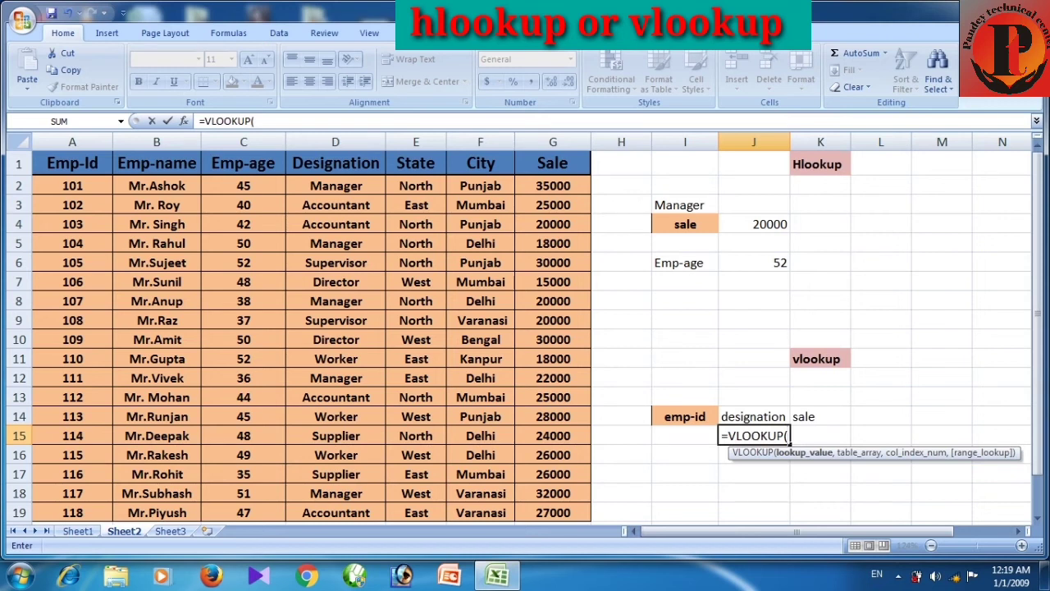
pyautogui.click(686, 435)
pyautogui.write(',')
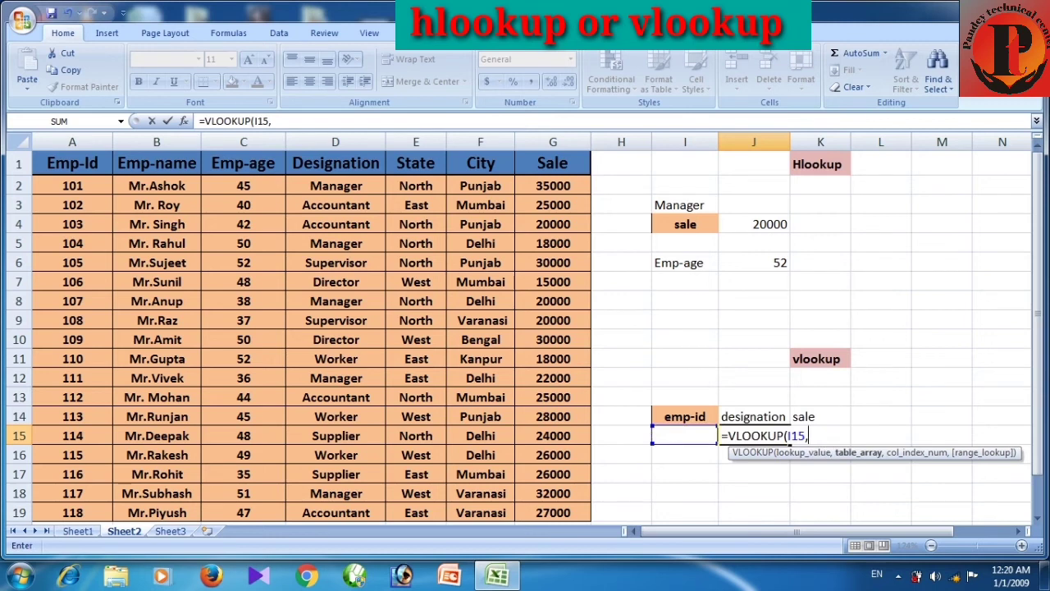
pyautogui.moveTo(72, 163); pyautogui.dragTo(553, 512)
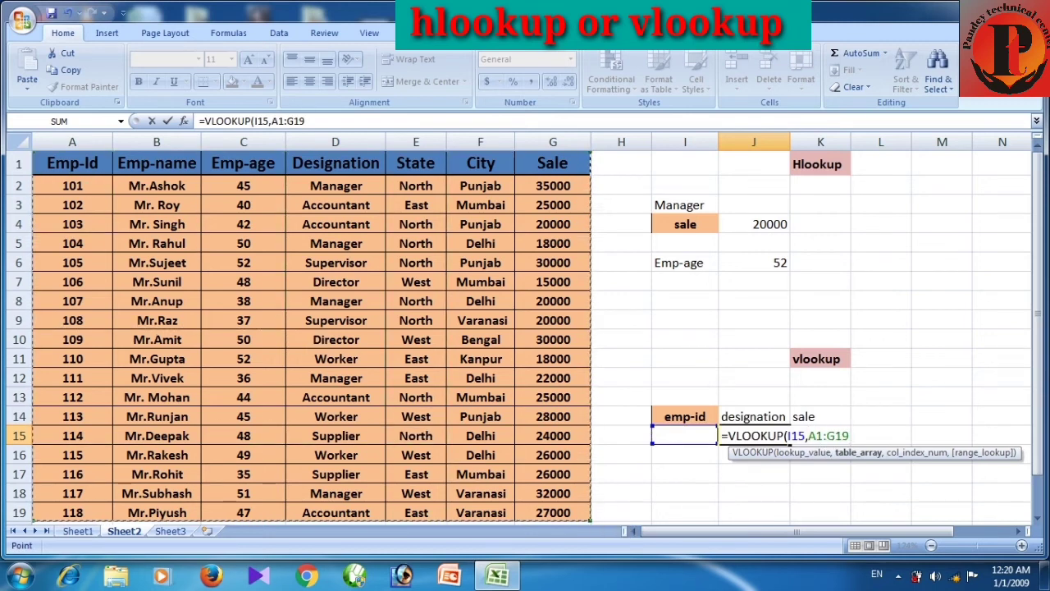
pyautogui.write(',')
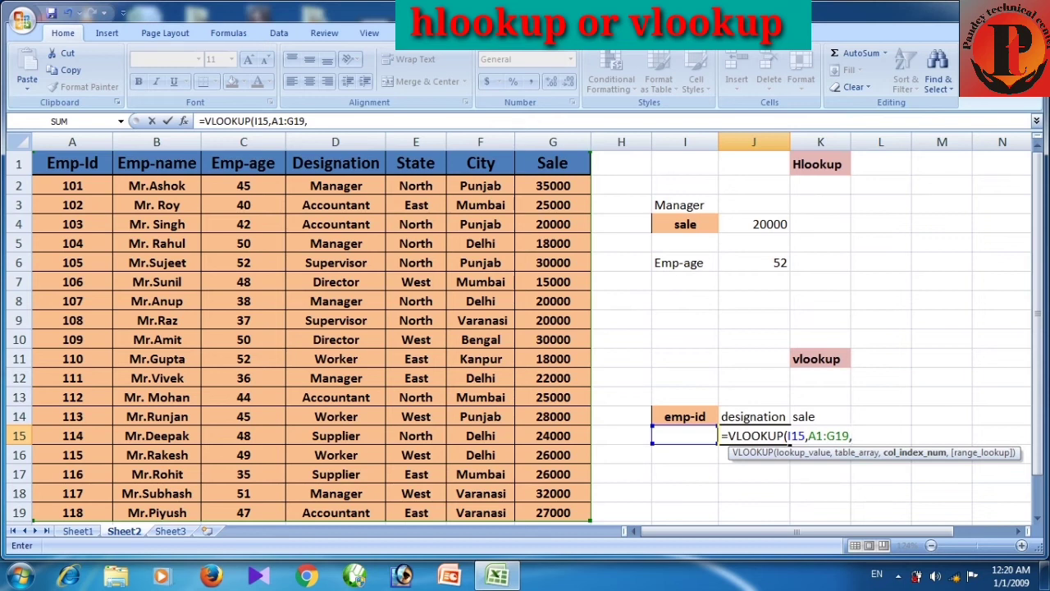
pyautogui.write('4,')
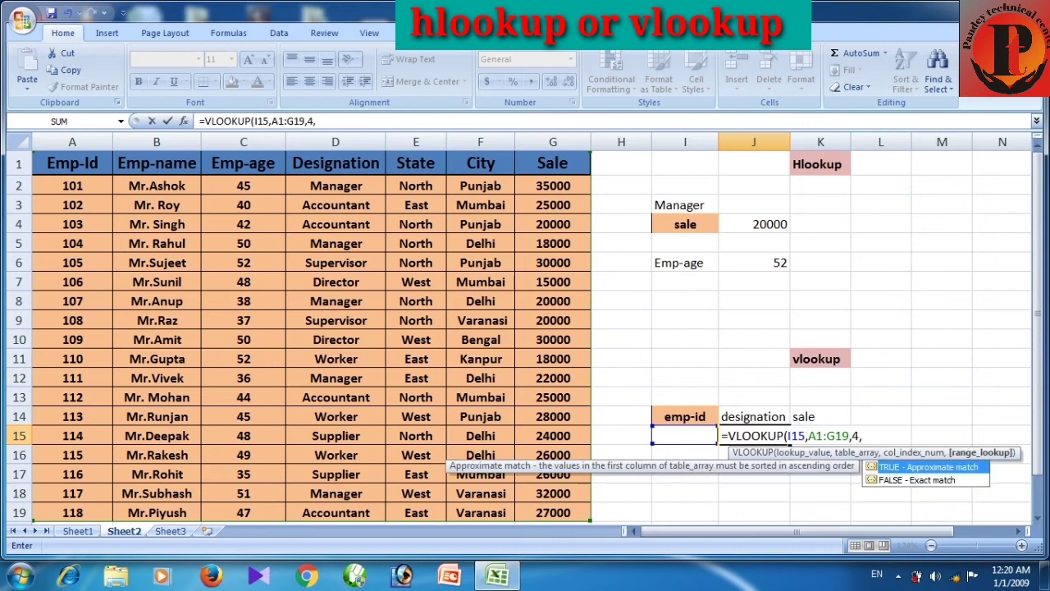
pyautogui.write('0)')
pyautogui.press('Return')
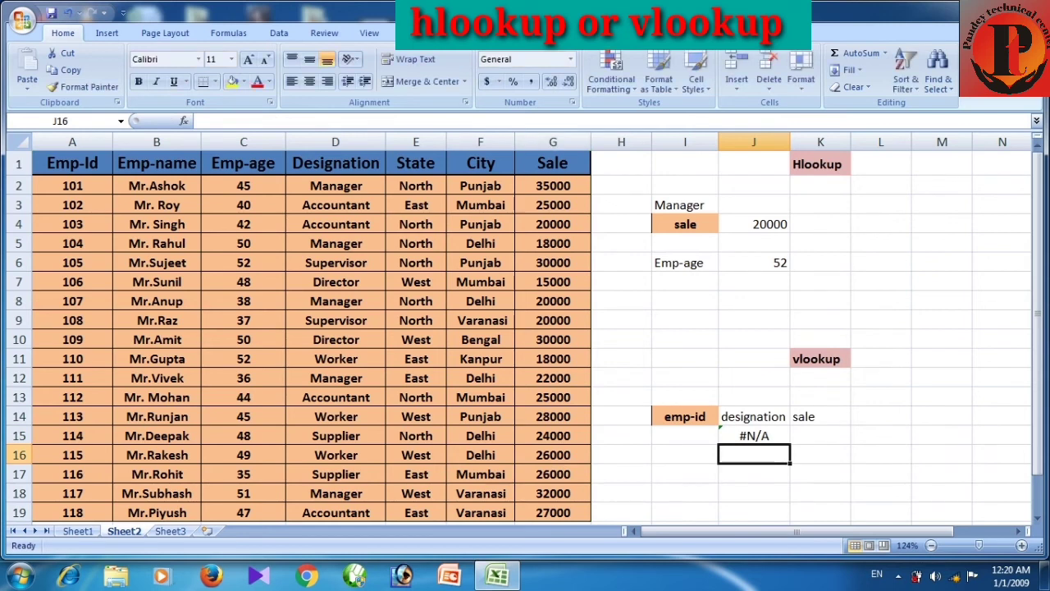
# - Enter 102 in cell I15 as the employee ID for the VLOOKUP
pyautogui.click(685, 436)
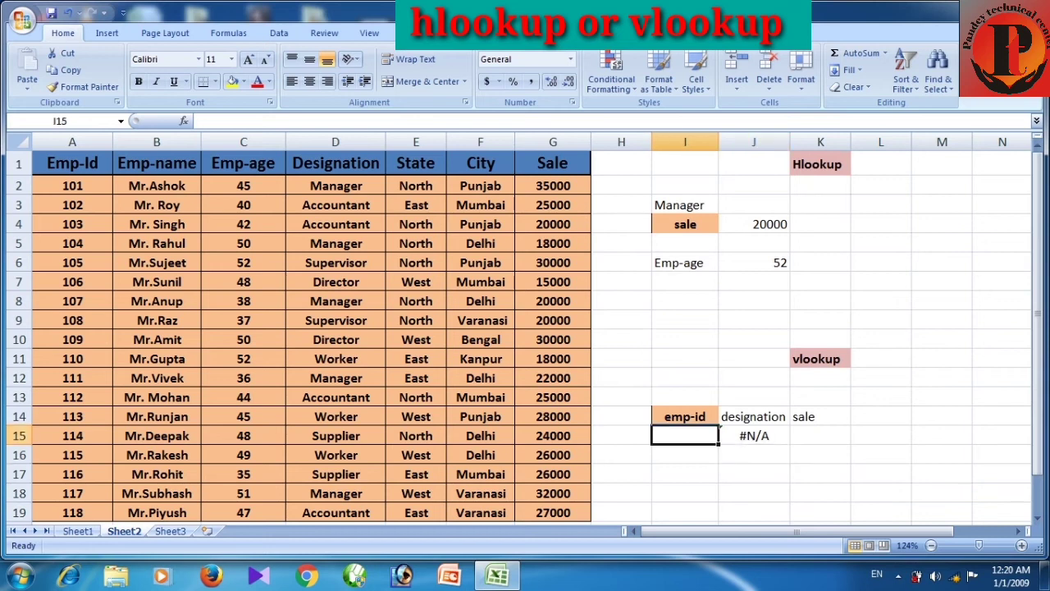
pyautogui.write('1')
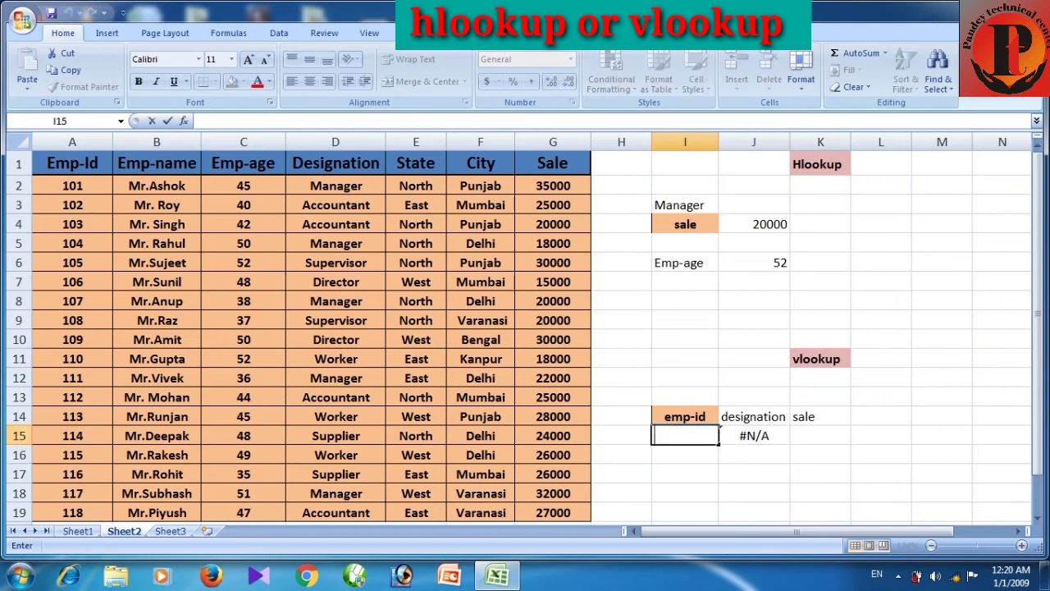
pyautogui.write('02')
pyautogui.click(685, 474)
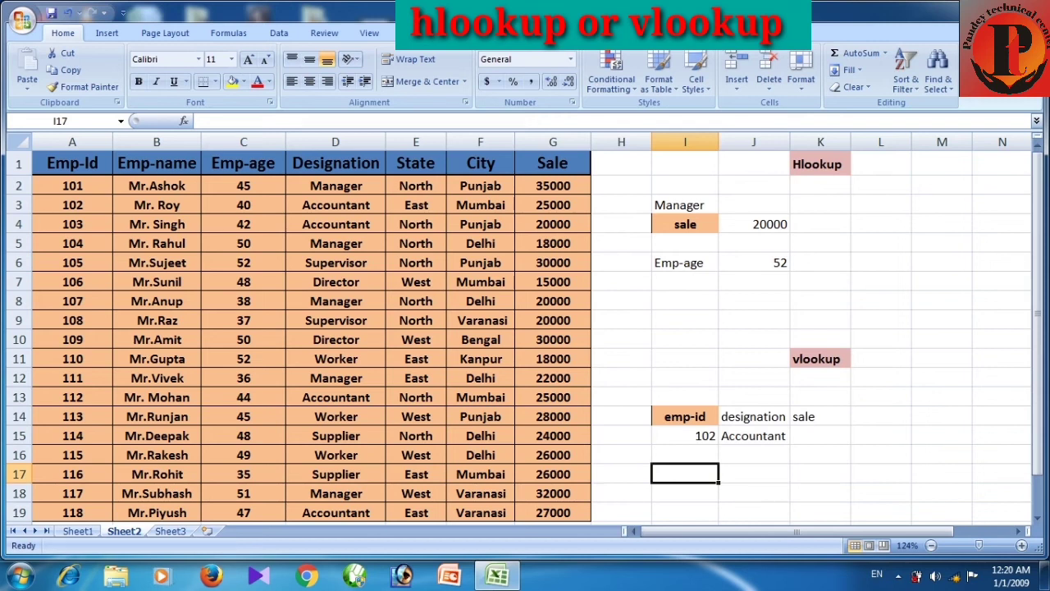
# - Change the employee ID in cell I15 to 108
pyautogui.click(685, 435)
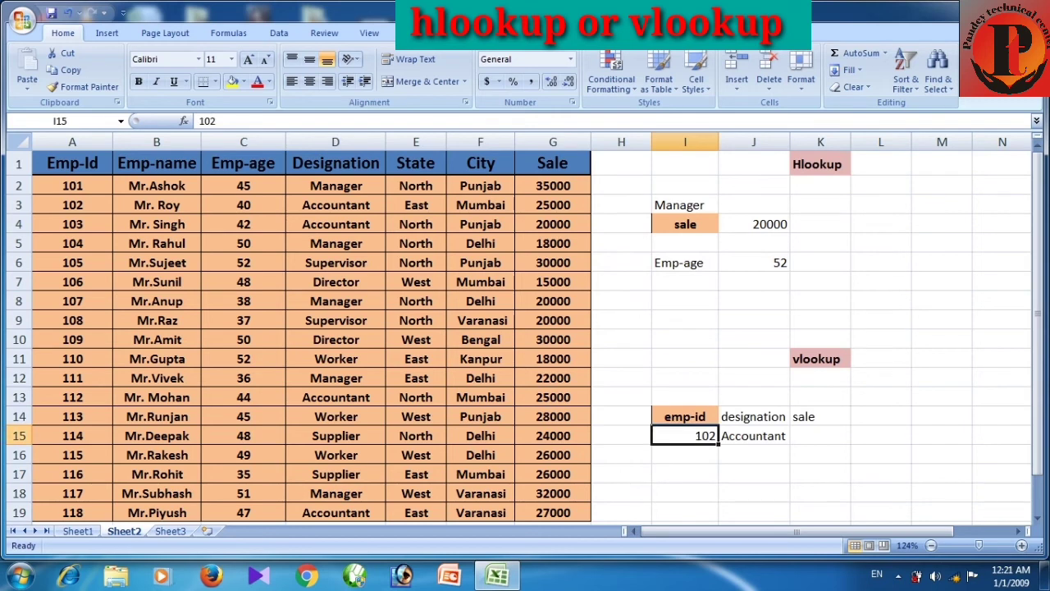
pyautogui.press('F2')
pyautogui.press('BackSpace')
pyautogui.press('BackSpace')
pyautogui.press('BackSpace')
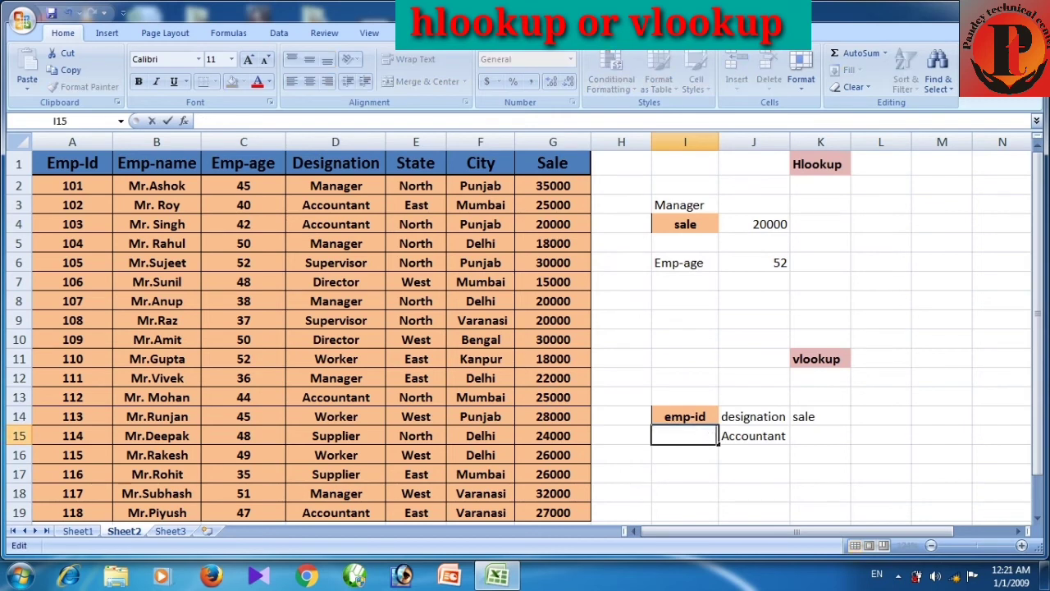
pyautogui.write('108')
pyautogui.click(685, 493)
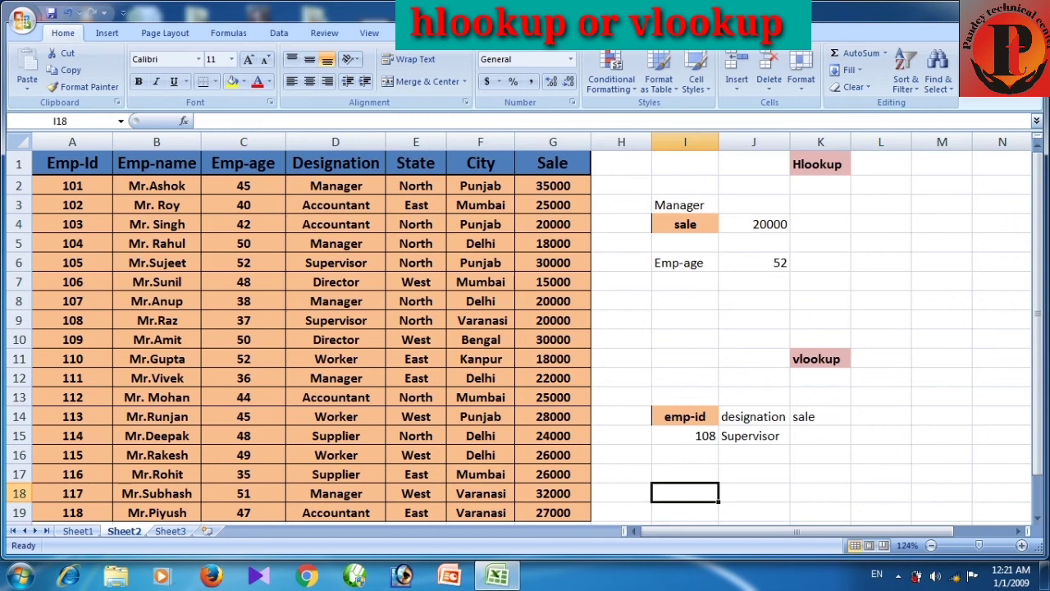
# - Enter =VLOOKUP(I15,A1:G19,7,0) in cell K15 to return the sale for the employee ID in I15
pyautogui.click(820, 436)
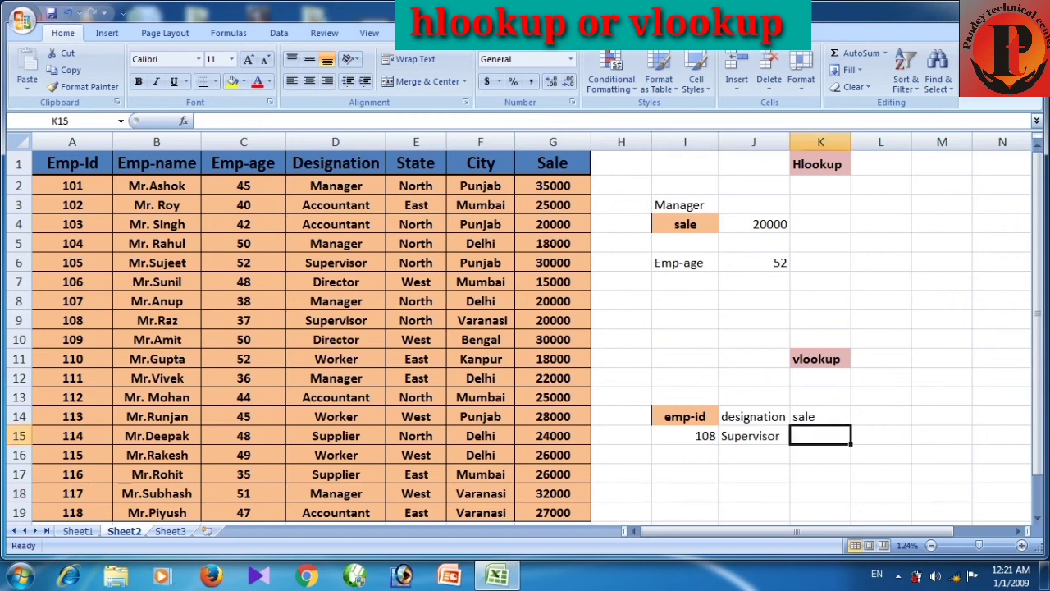
pyautogui.write('=')
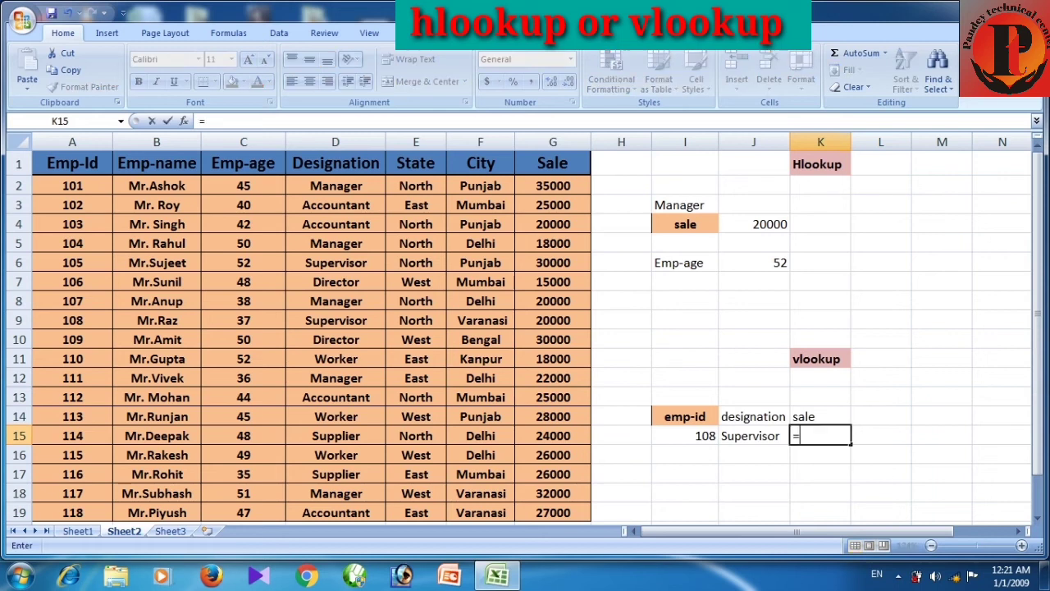
pyautogui.write('vloo')
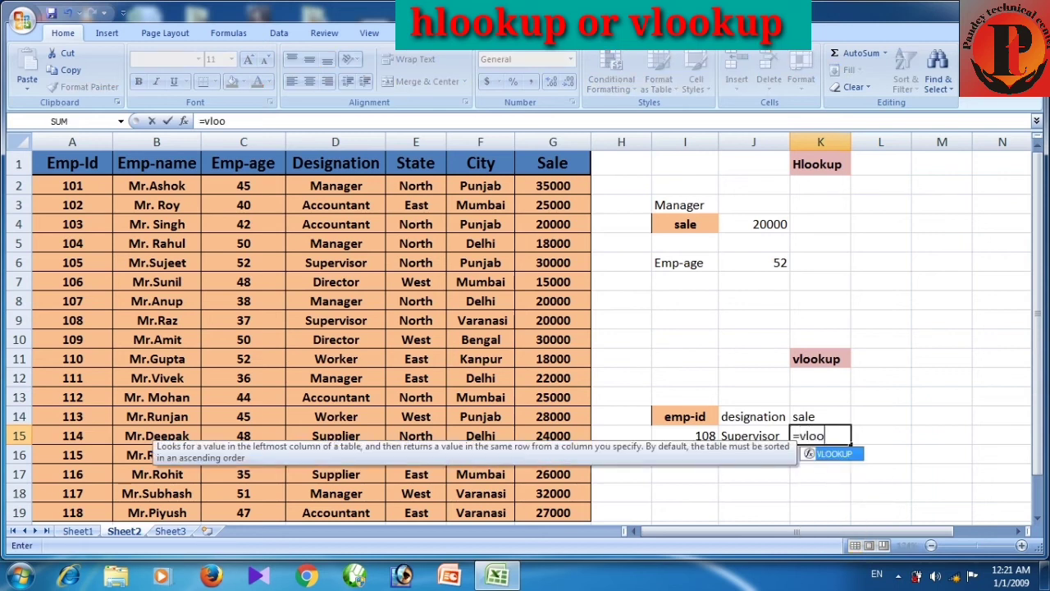
pyautogui.press('Tab')
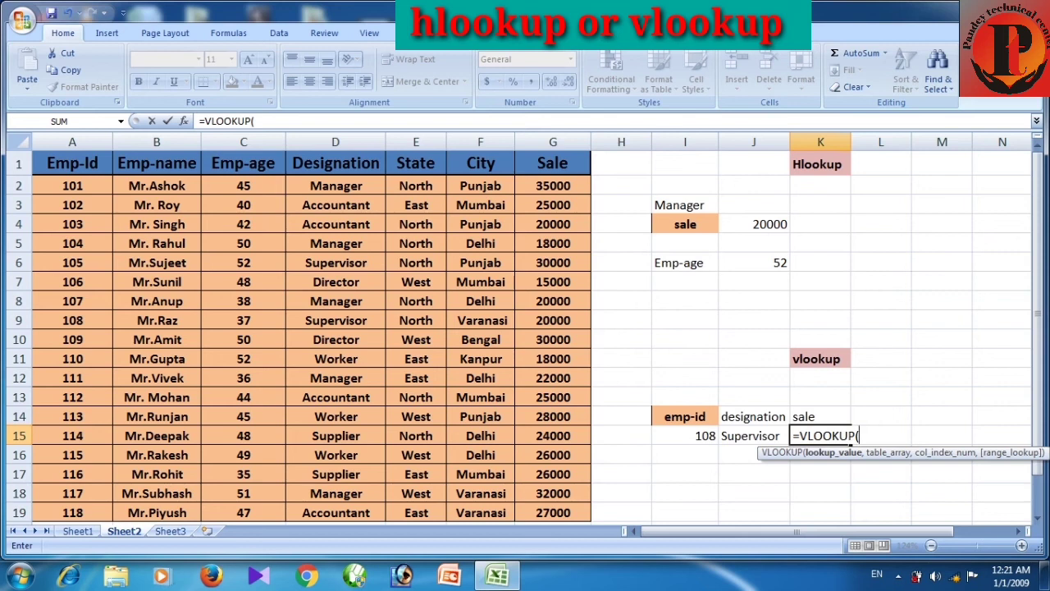
pyautogui.click(685, 436)
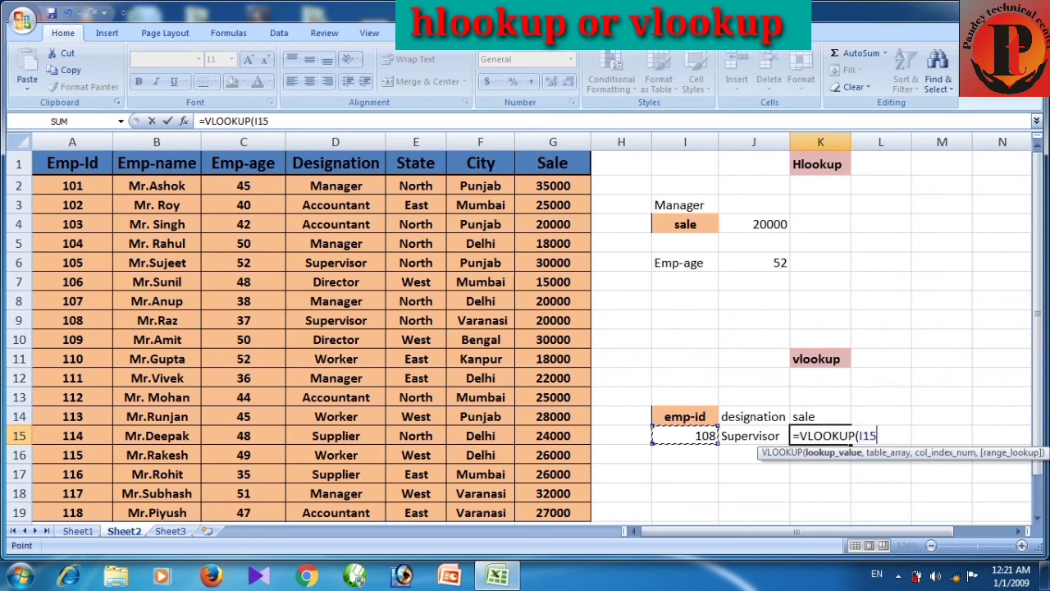
pyautogui.write(',,')
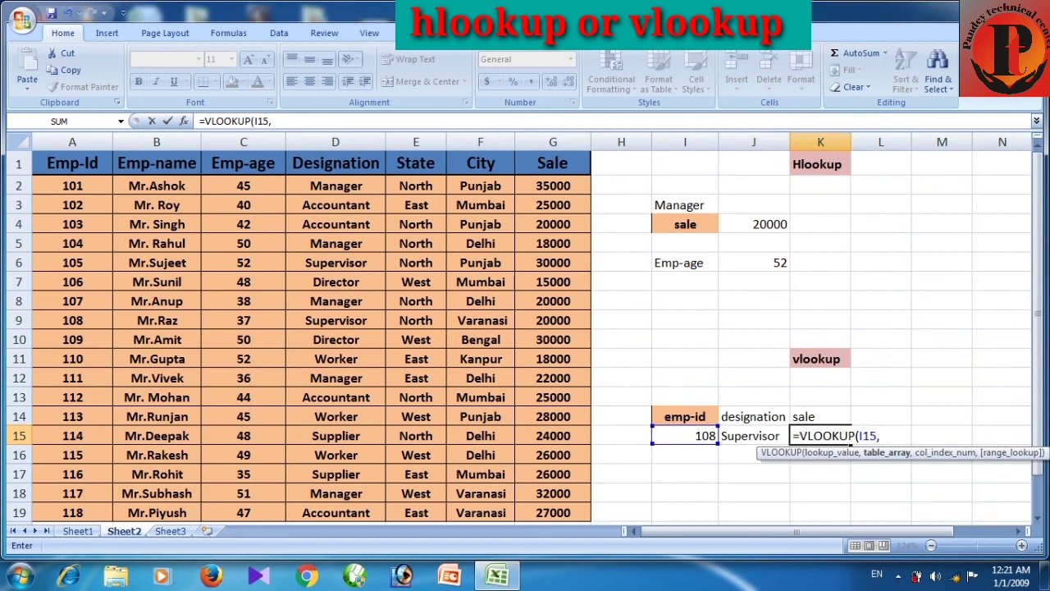
pyautogui.moveTo(72, 163); pyautogui.dragTo(579, 510)
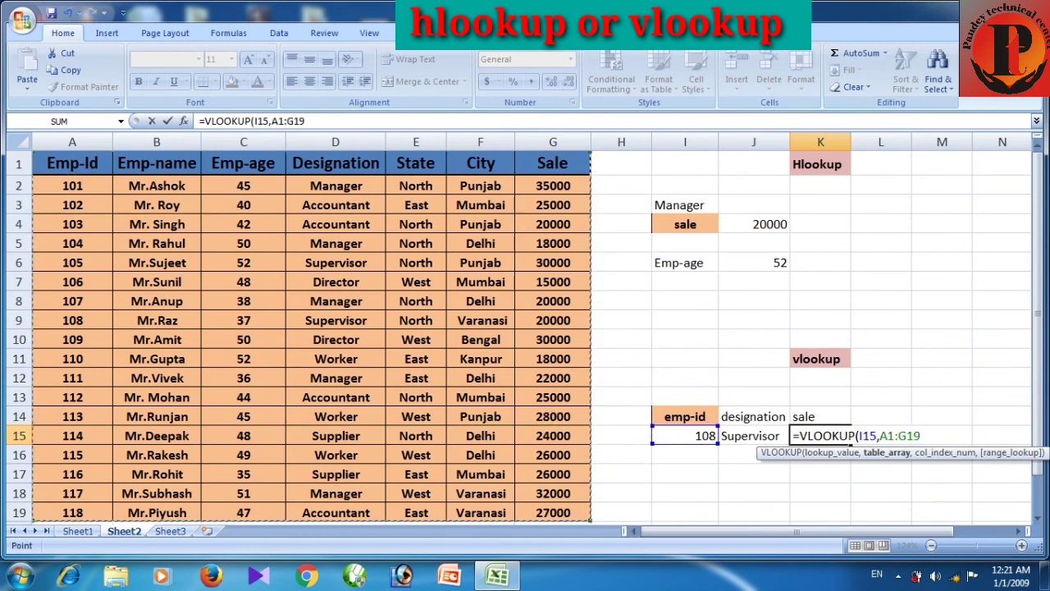
pyautogui.write(',')
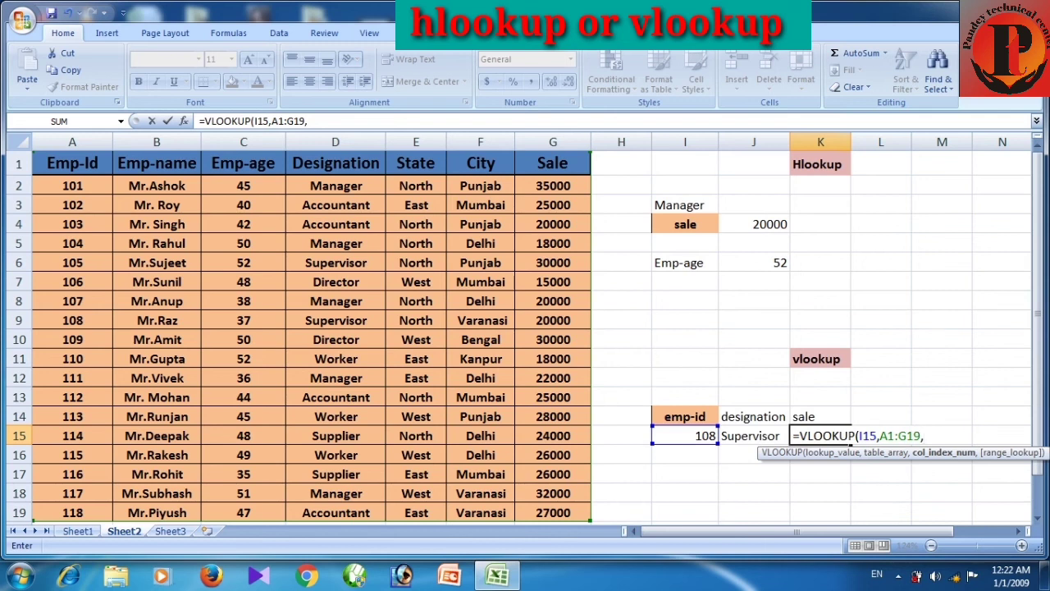
pyautogui.write('7,')
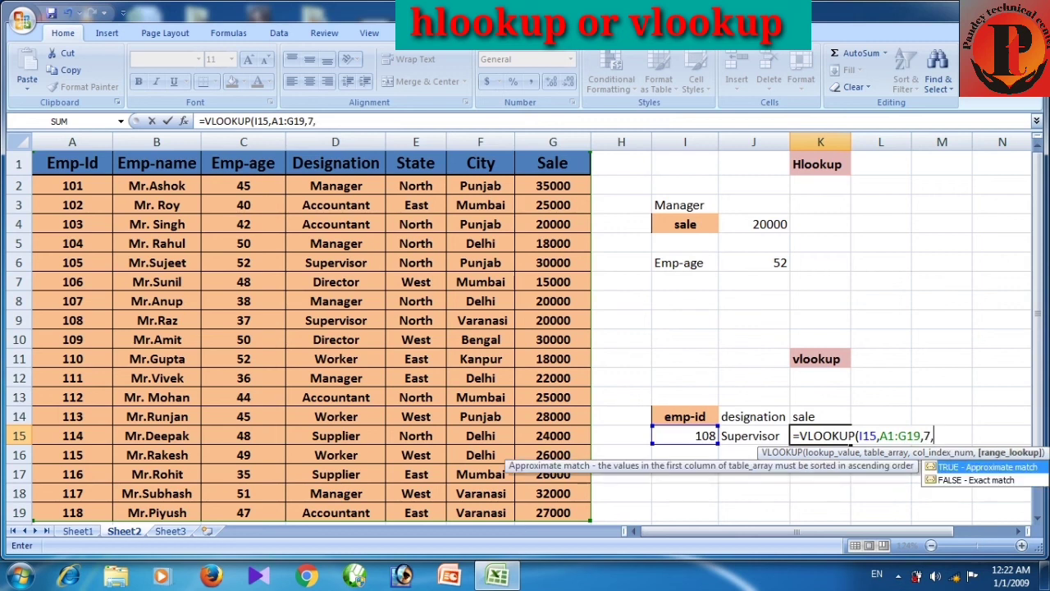
pyautogui.write('0)')
pyautogui.press('Return')
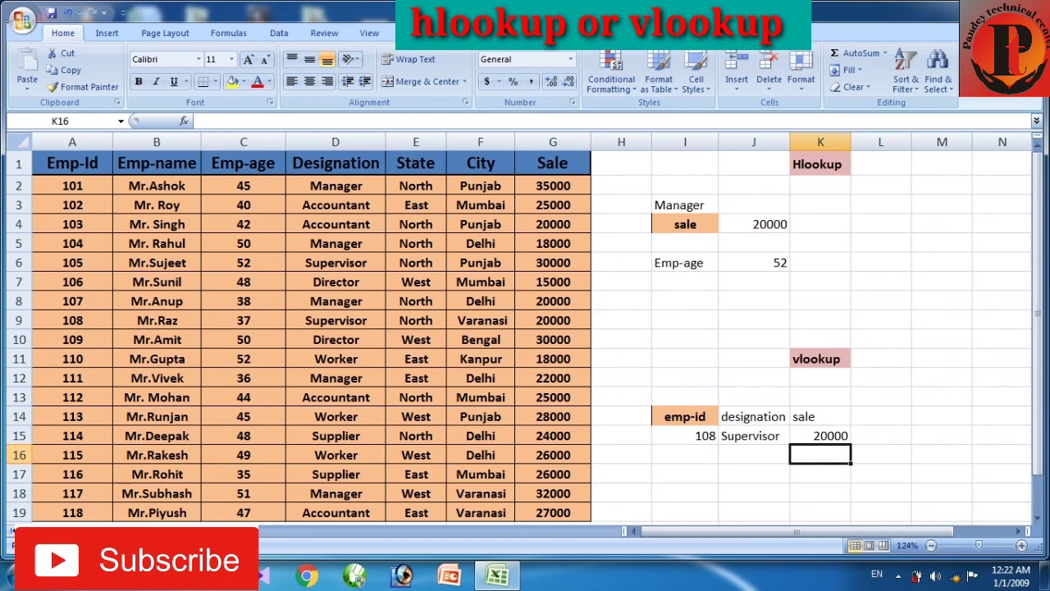
# - Select the employee ID in cell I15
pyautogui.click(685, 436)
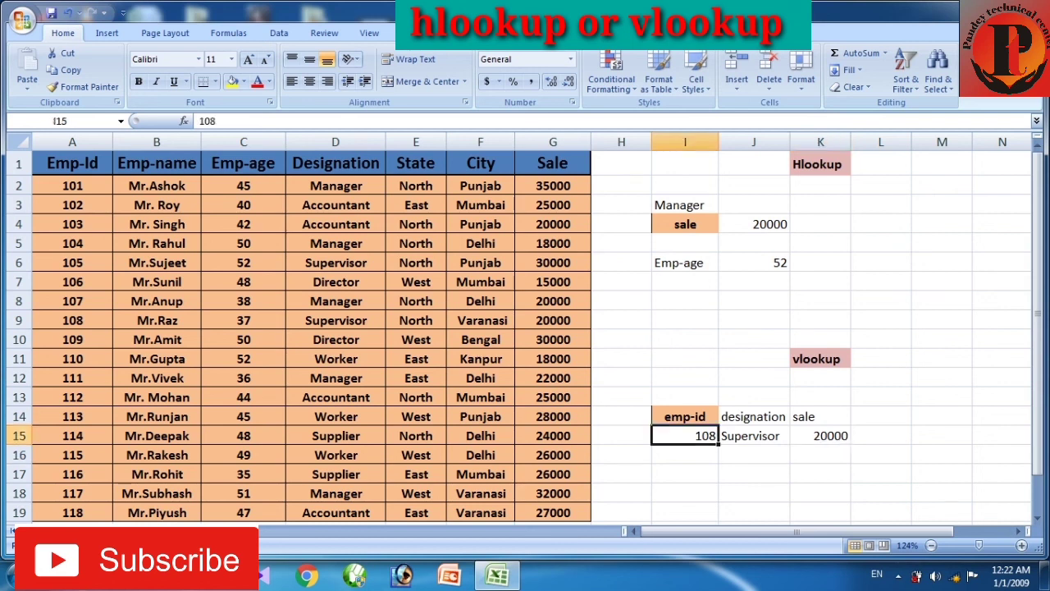